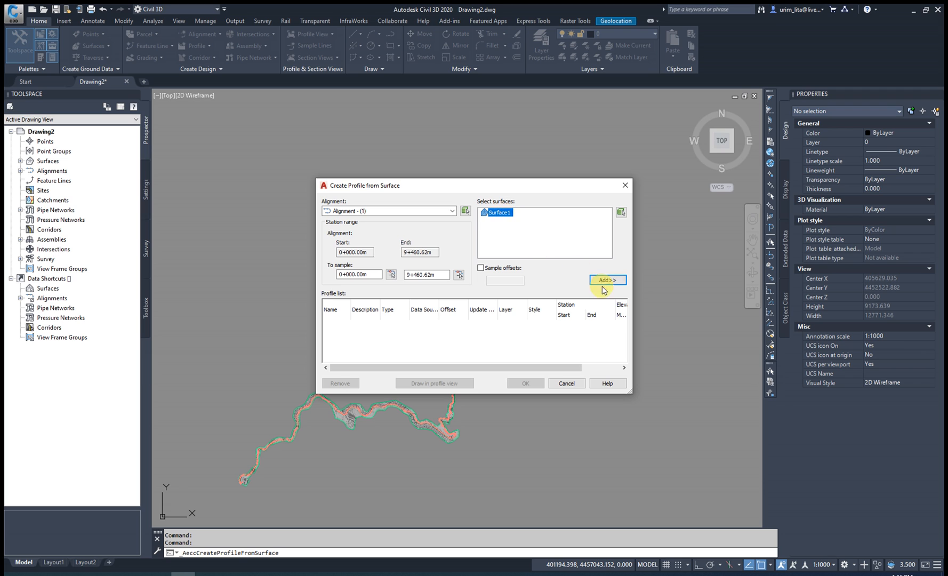
Step: Add Surface1 as a profile of Alignment - (1) and start a profile view for it with the Profile View style
click(618, 281)
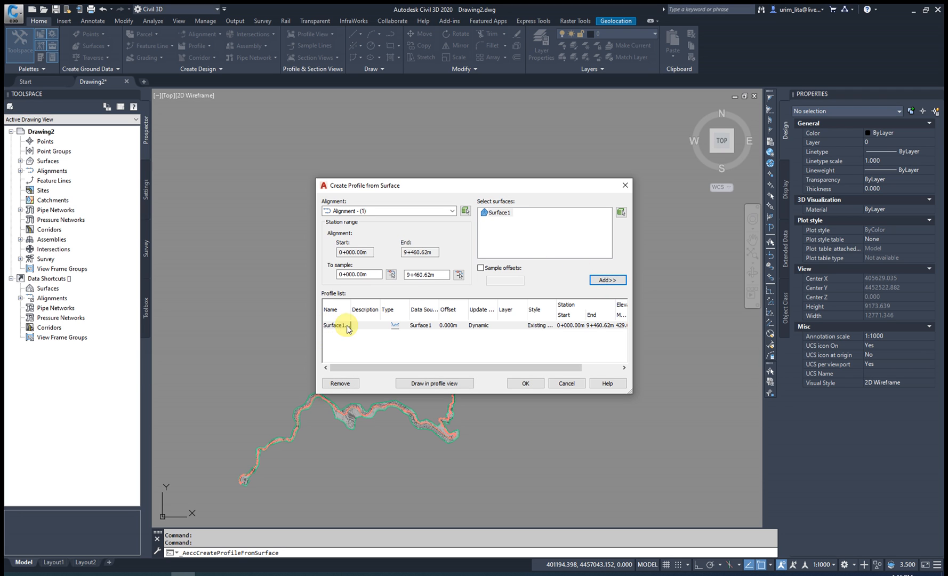
click(408, 383)
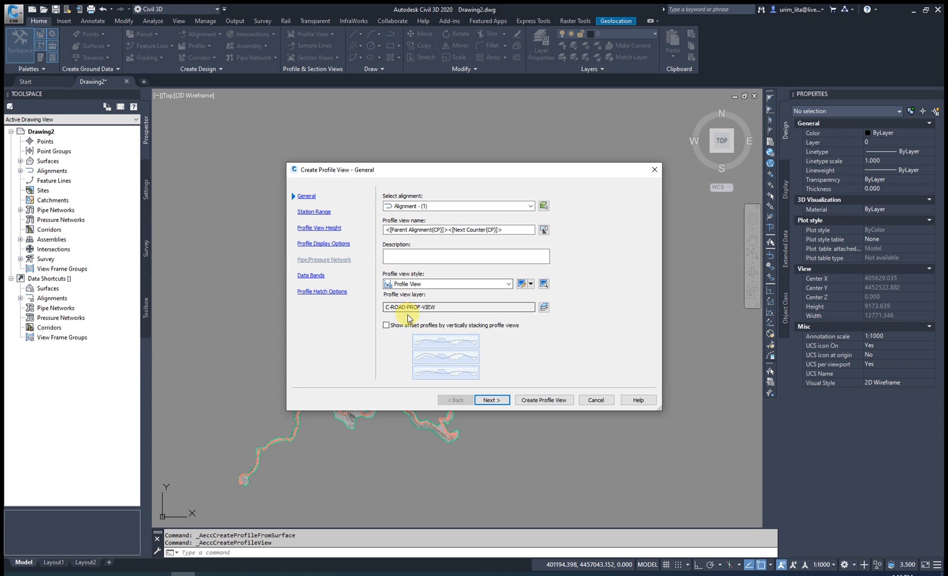
click(418, 284)
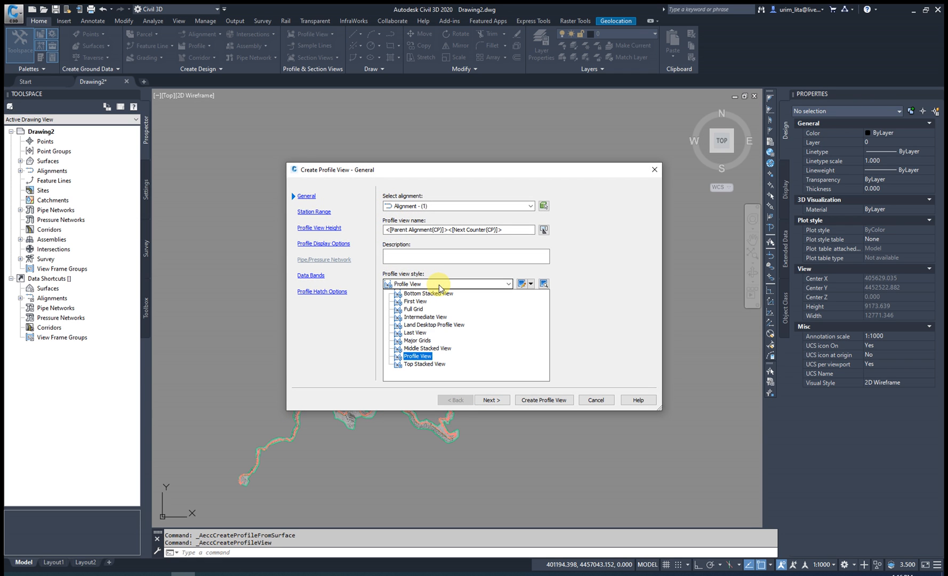
click(439, 287)
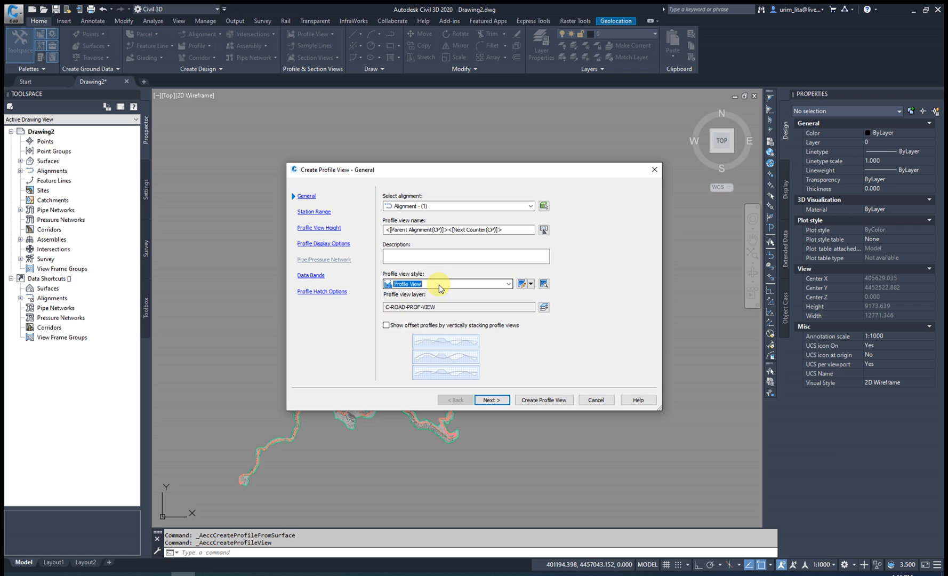
click(493, 399)
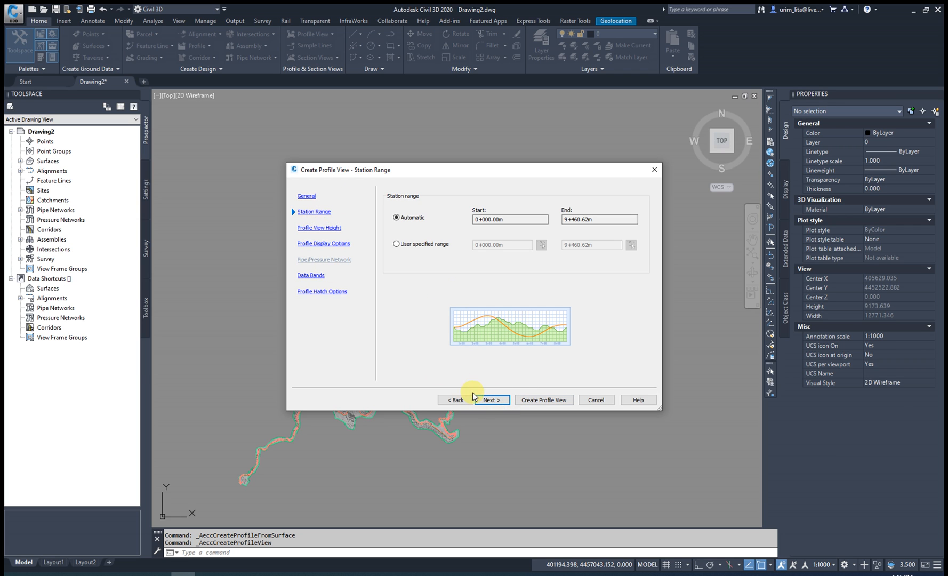
Step: Keep the automatic station range and view height, and use the EG-FG Elevations and Stations band set
click(492, 400)
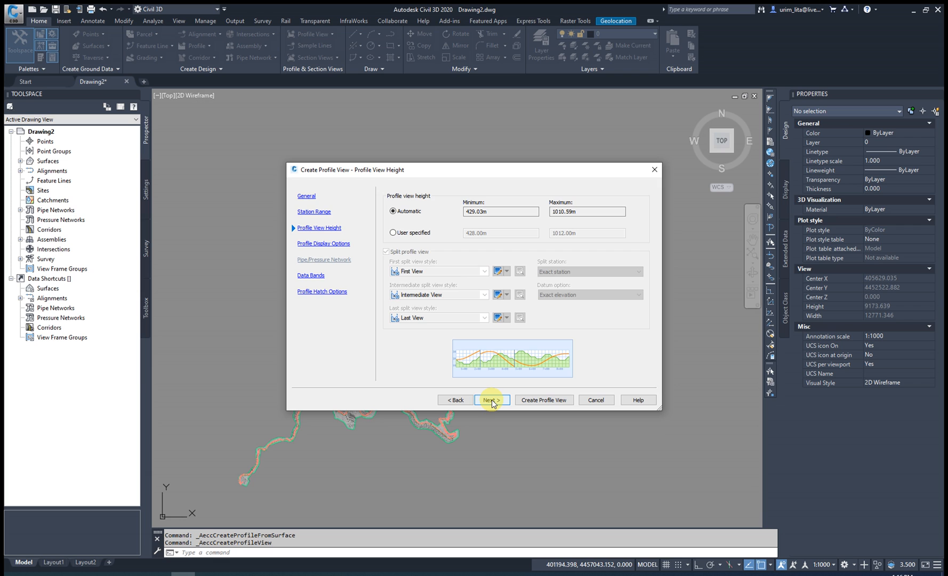
click(491, 400)
click(491, 400)
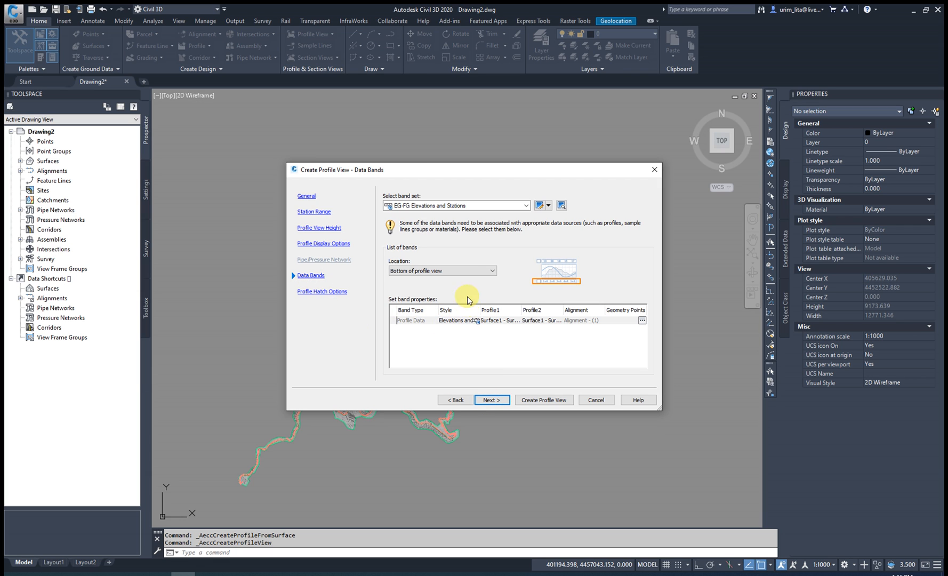
click(472, 209)
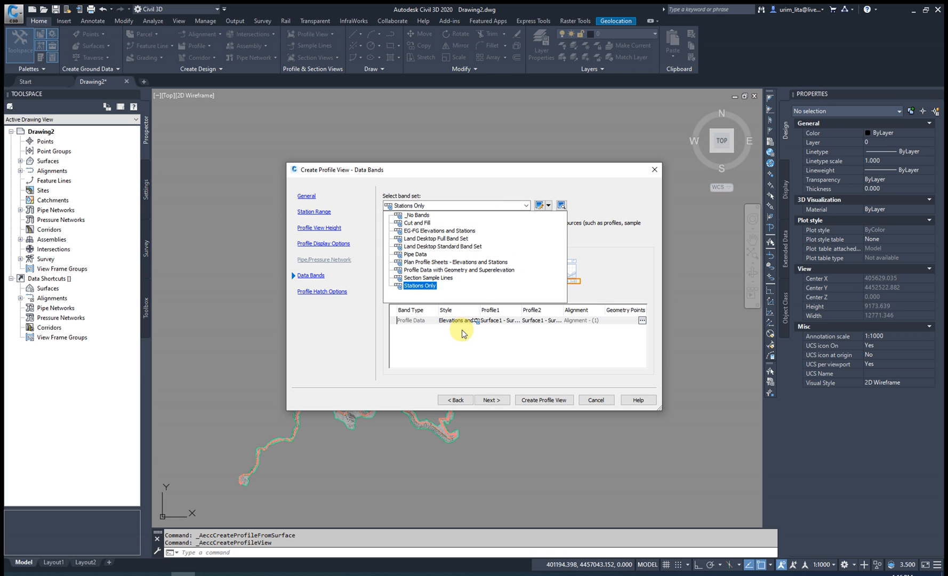
click(456, 346)
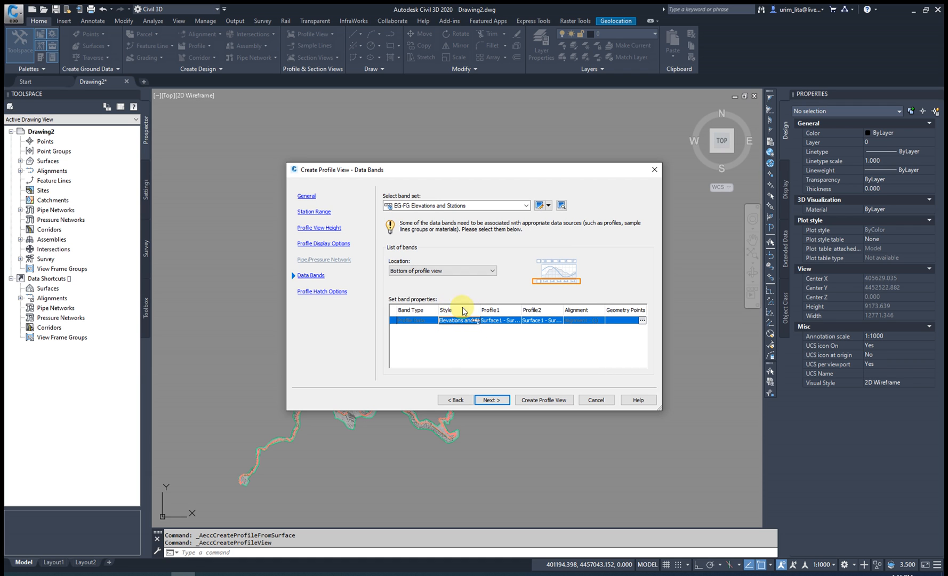
Step: Create the profile view and place its origin in the empty area northwest of the alignment
click(543, 400)
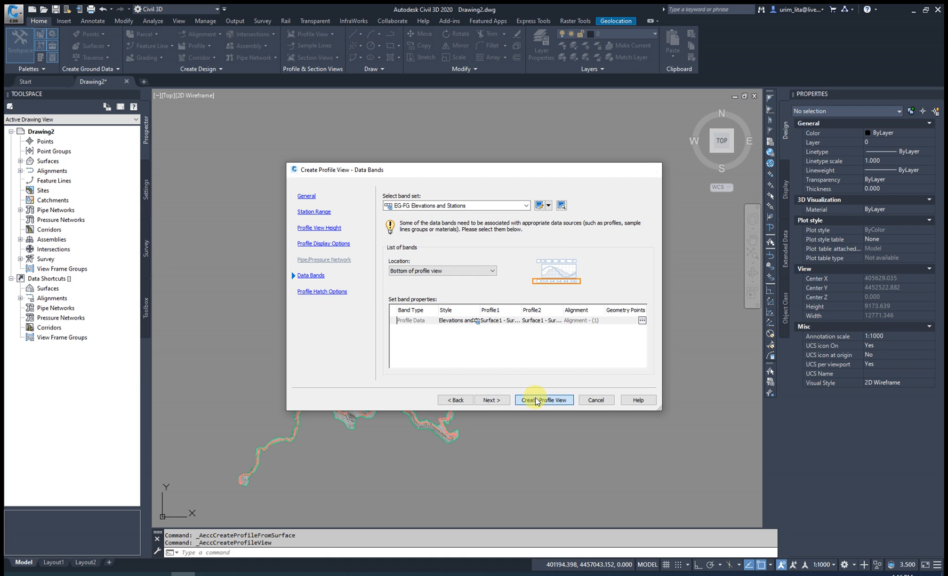
scroll(487, 370, down, 2)
scroll(460, 279, down, 1)
middle_drag(522, 273, 393, 271)
middle_drag(329, 251, 501, 265)
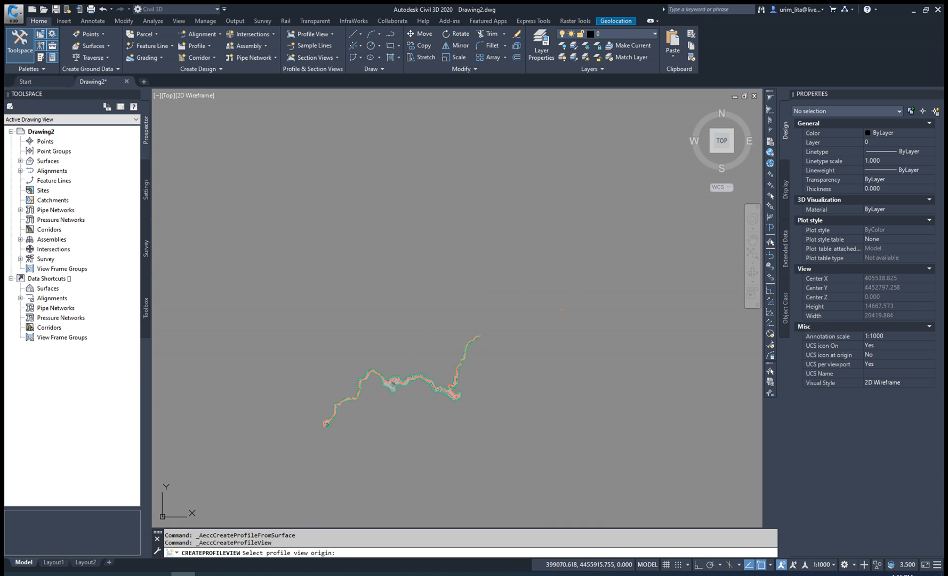
click(264, 215)
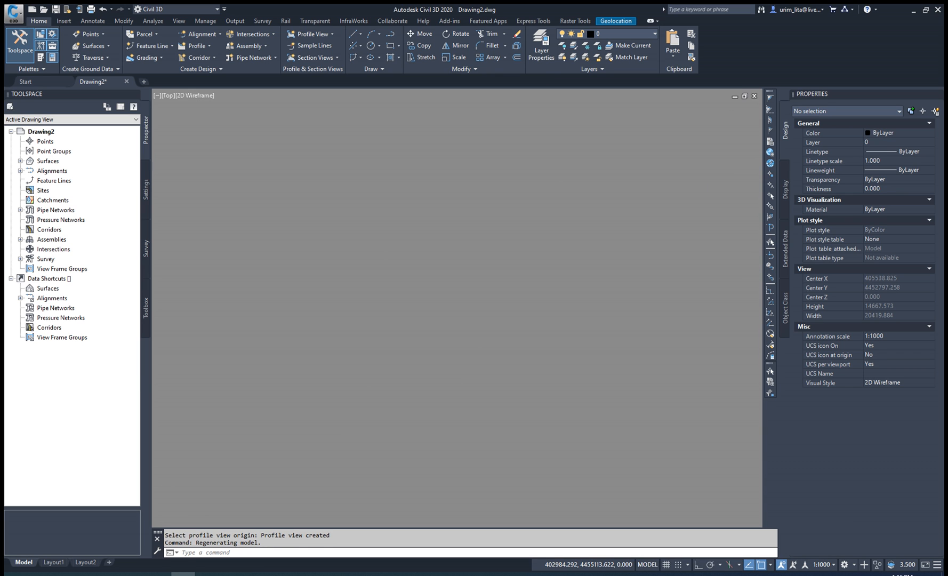
Step: Examine the surface profile from one end of the profile view to the other and the data band under its grid
scroll(374, 304, up, 5)
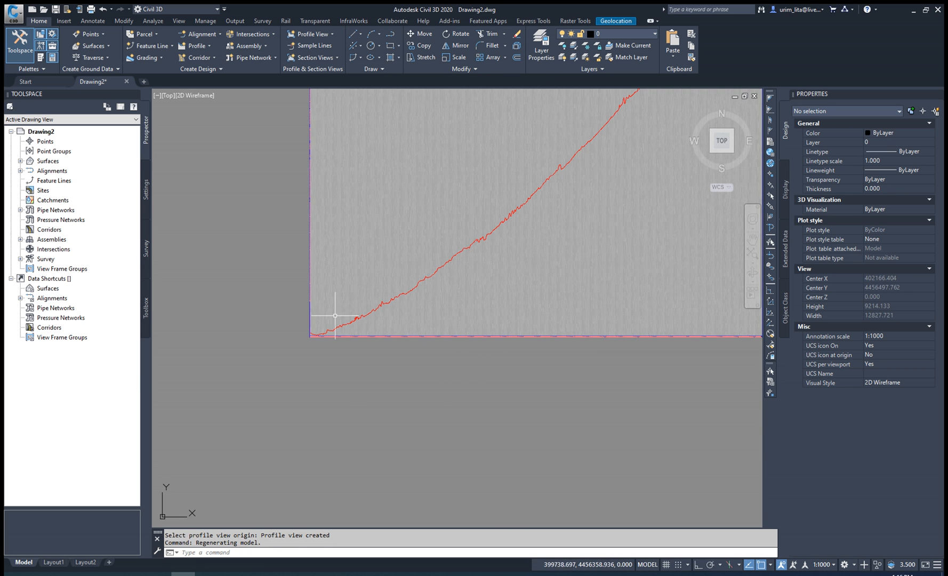
scroll(459, 282, down, 3)
scroll(491, 235, up, 5)
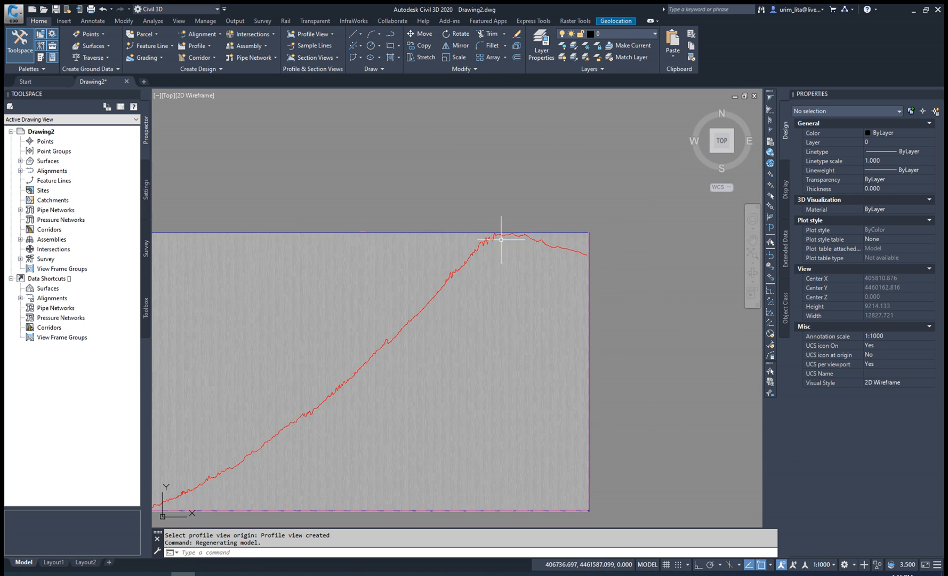
middle_drag(664, 280, 559, 237)
scroll(559, 237, down, 2)
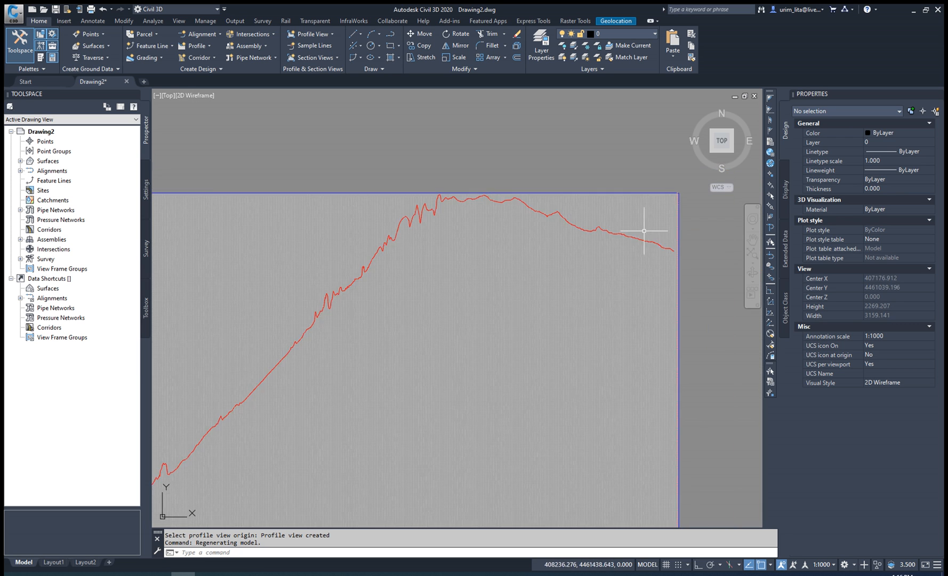
scroll(672, 242, down, 2)
middle_drag(322, 437, 466, 322)
scroll(368, 377, down, 3)
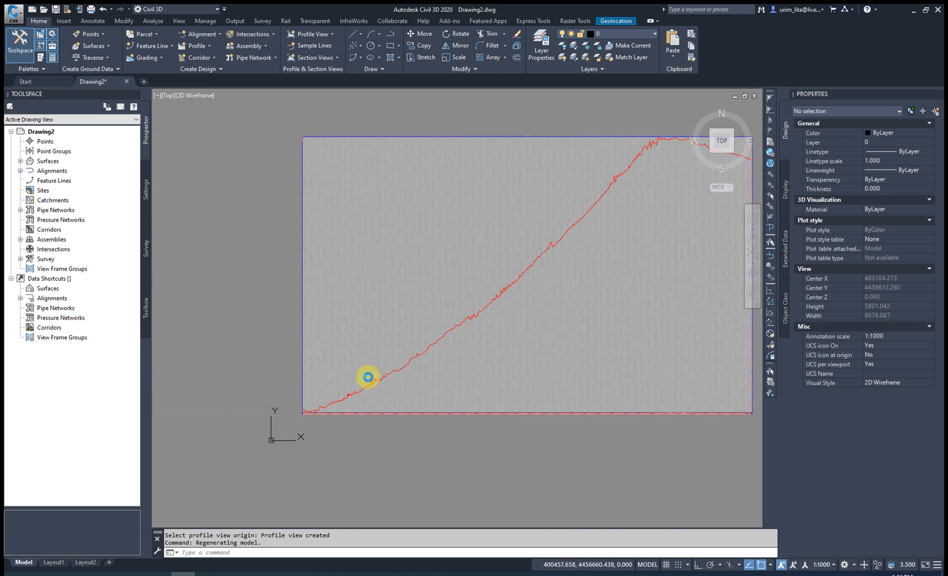
scroll(313, 406, up, 5)
scroll(338, 377, down, 3)
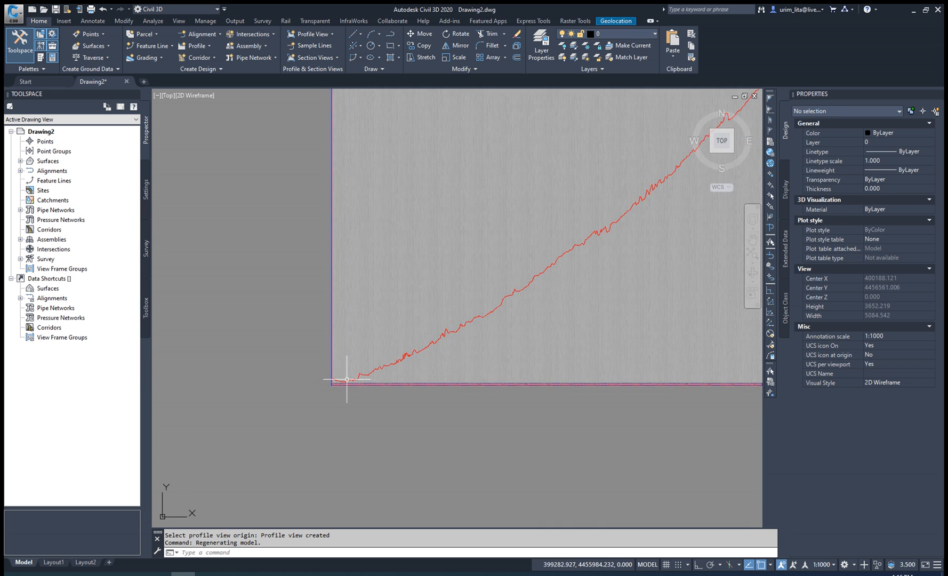
scroll(383, 354, down, 3)
scroll(344, 407, down, 2)
scroll(377, 419, up, 7)
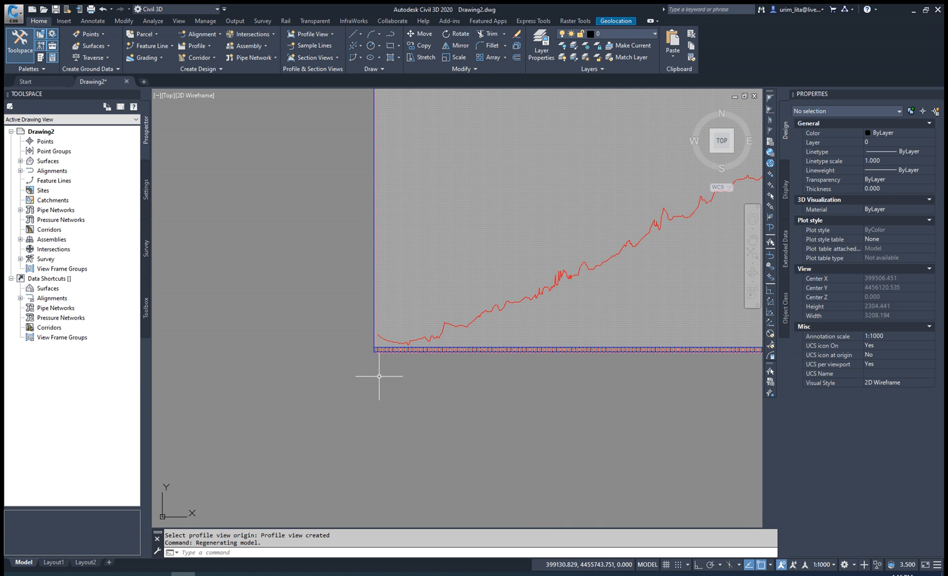
scroll(382, 357, up, 2)
scroll(357, 351, up, 4)
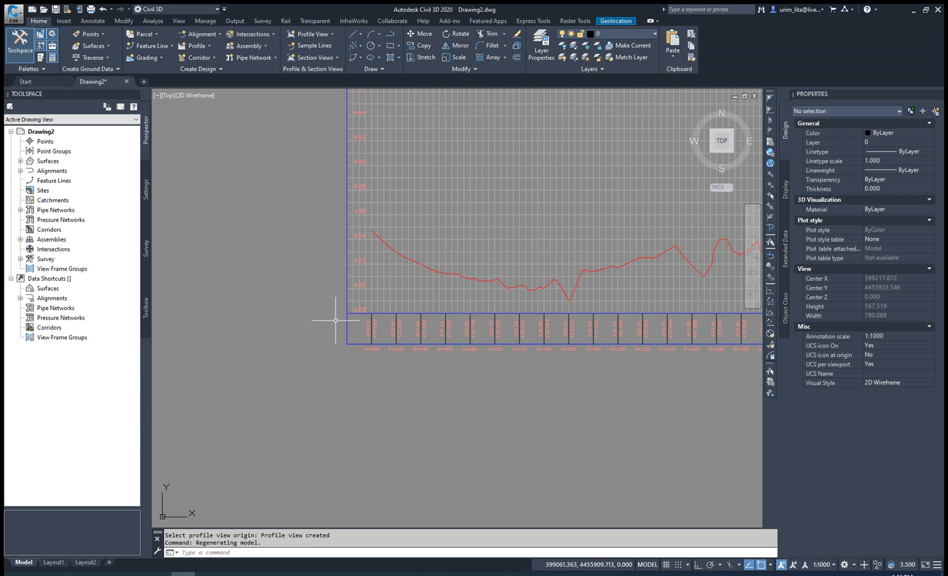
Step: Remove the Elevations and Stations band from the bottom of the profile view in its properties
click(352, 335)
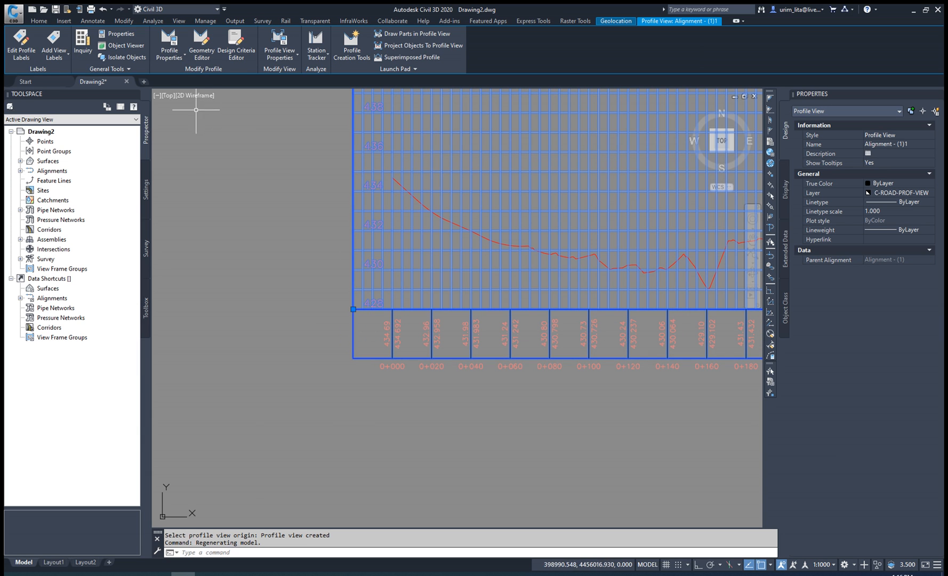
click(282, 40)
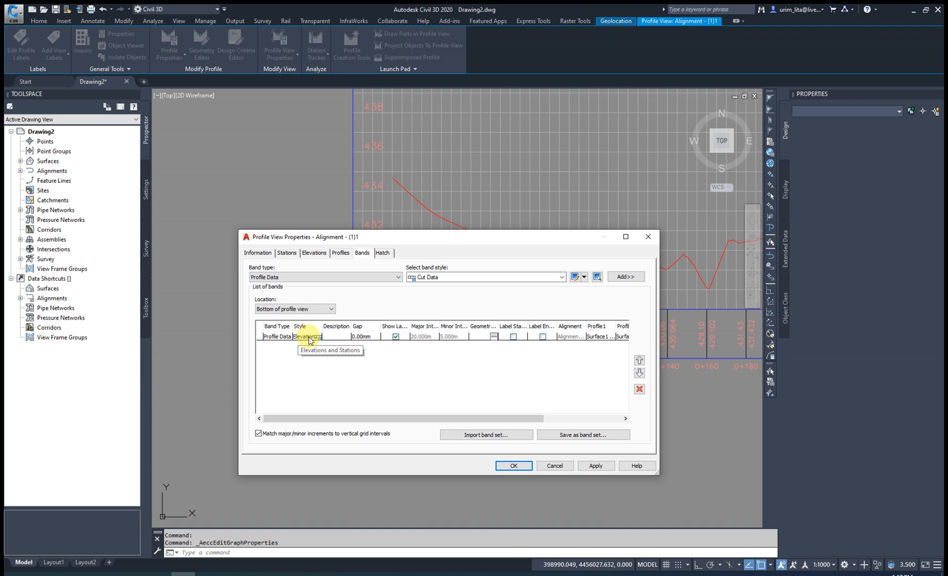
click(341, 338)
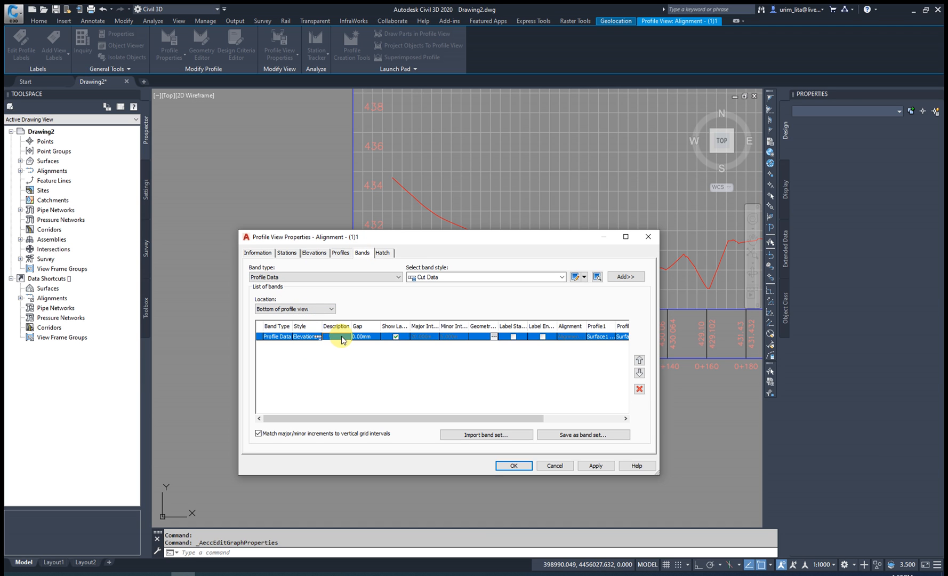
click(640, 389)
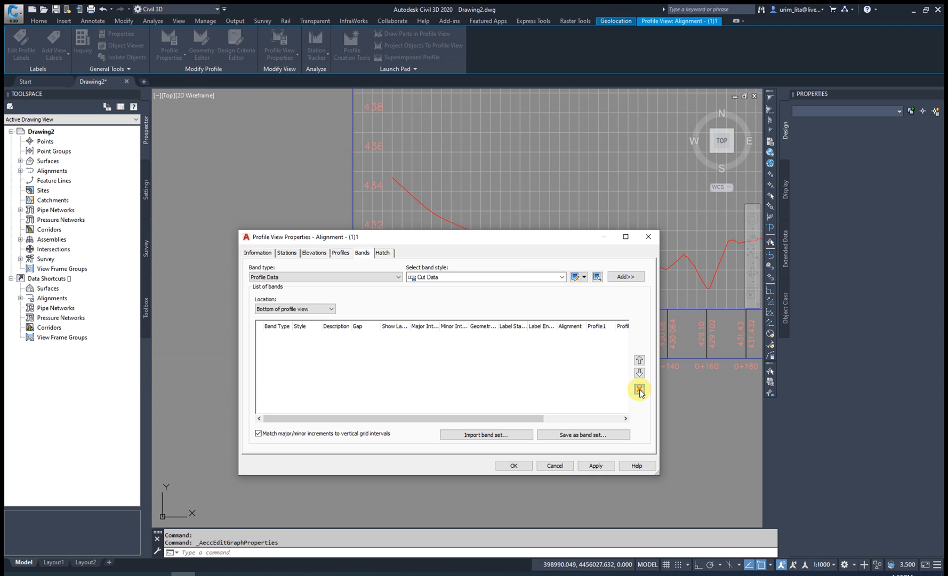
Step: Choose the Profile Data band type with the Stations band style for the profile view
click(333, 278)
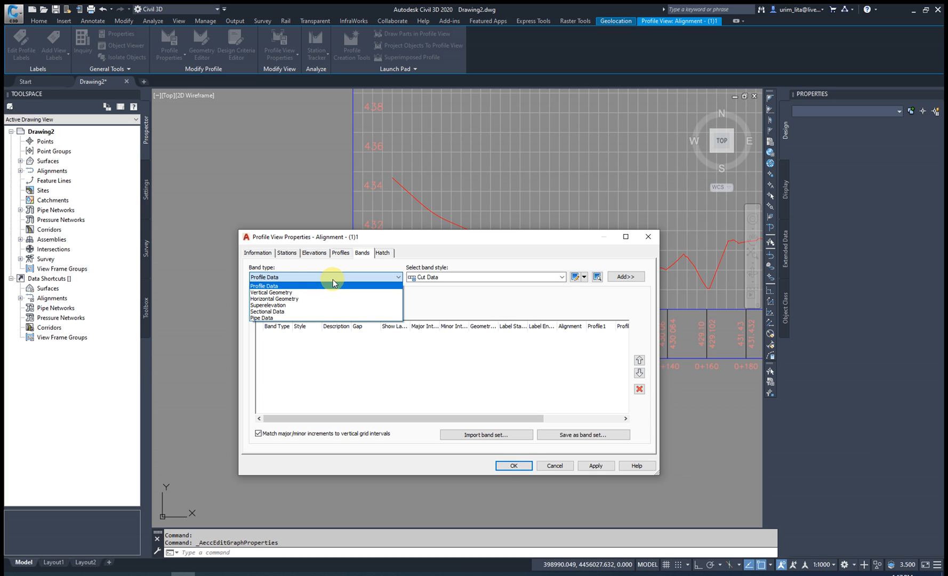
click(333, 285)
click(446, 277)
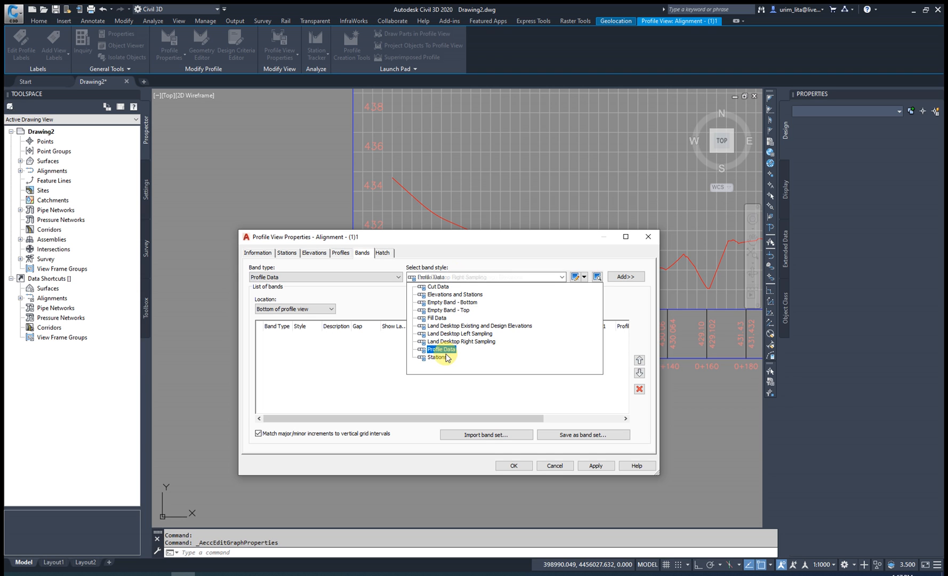
click(437, 357)
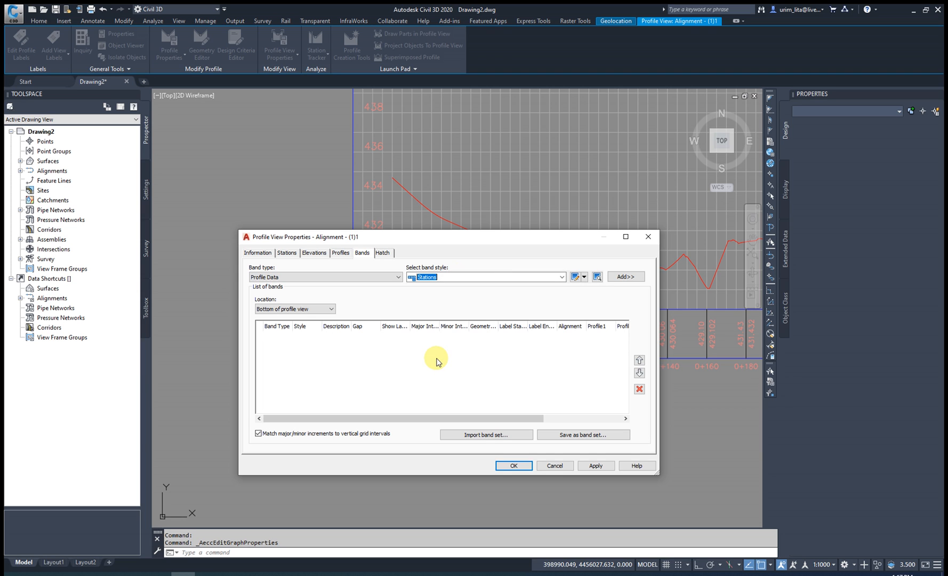
Step: Set the text height of the Station Value component in the Stations band's major station label to 2.5 mm
click(574, 276)
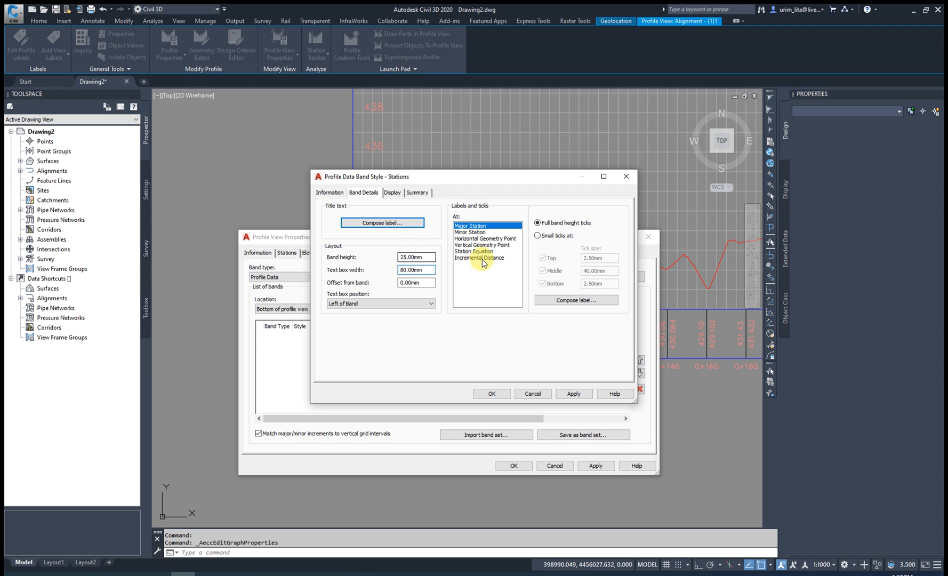
click(573, 302)
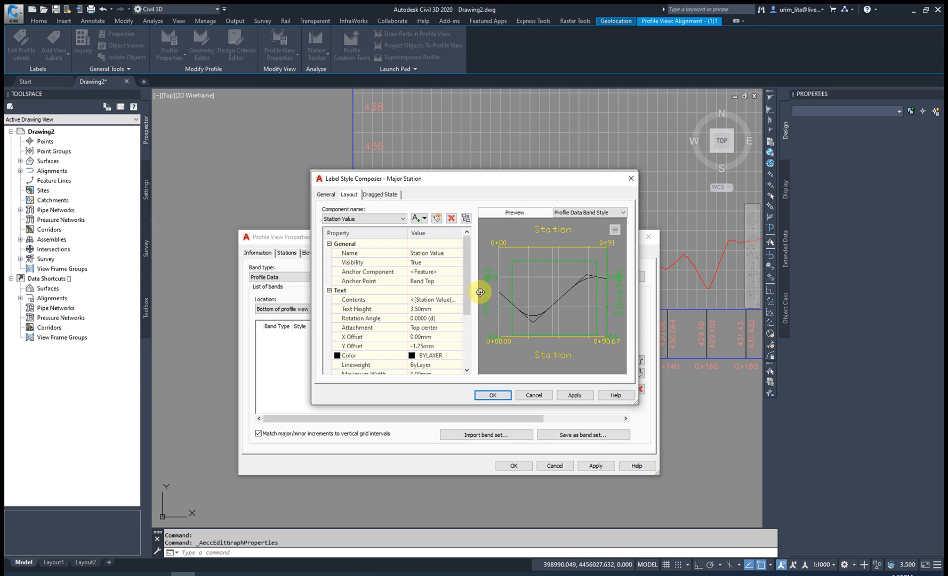
click(429, 309)
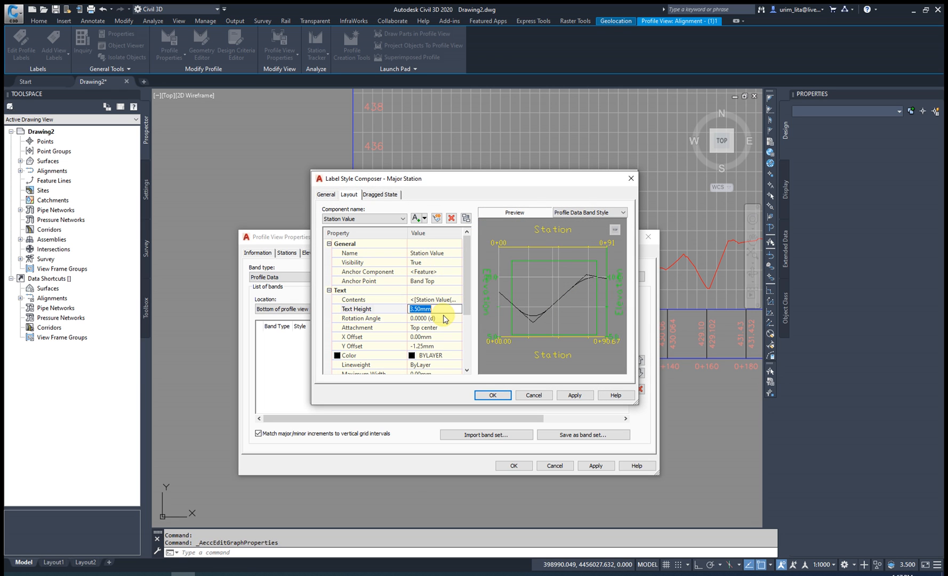
text(2.5)
scroll(442, 332, down, 1)
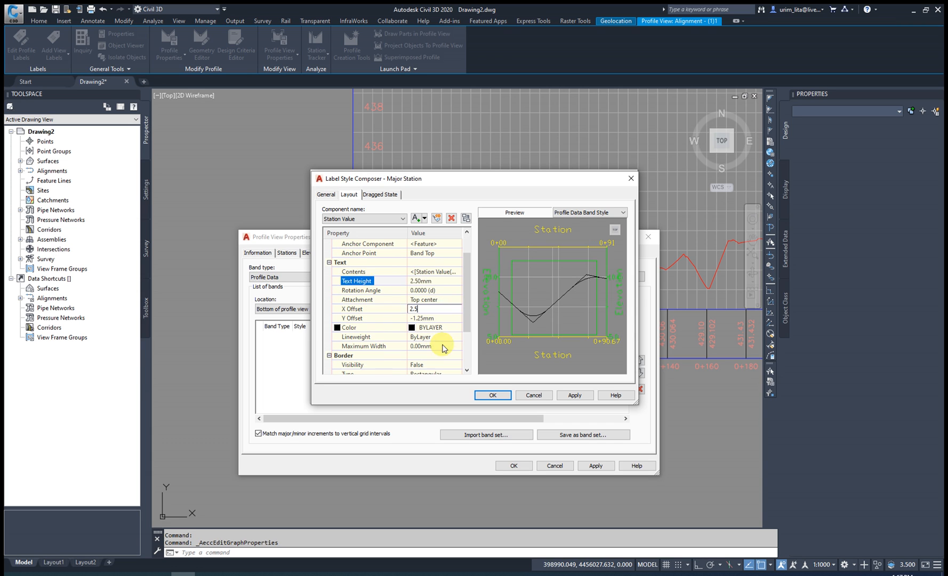
click(492, 395)
click(492, 395)
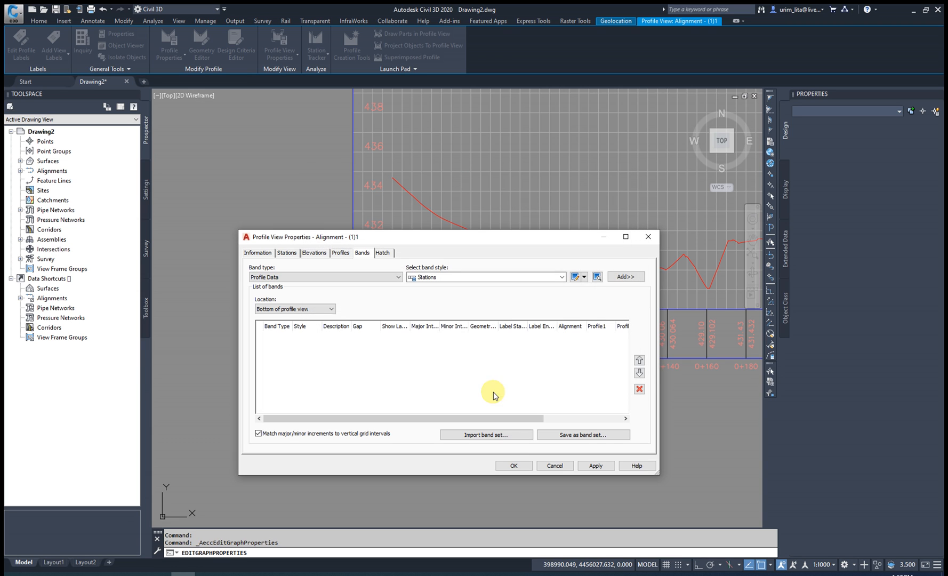
Step: Add the Stations band at the bottom of the profile view, accepting the default geometry points, and apply the properties
click(618, 278)
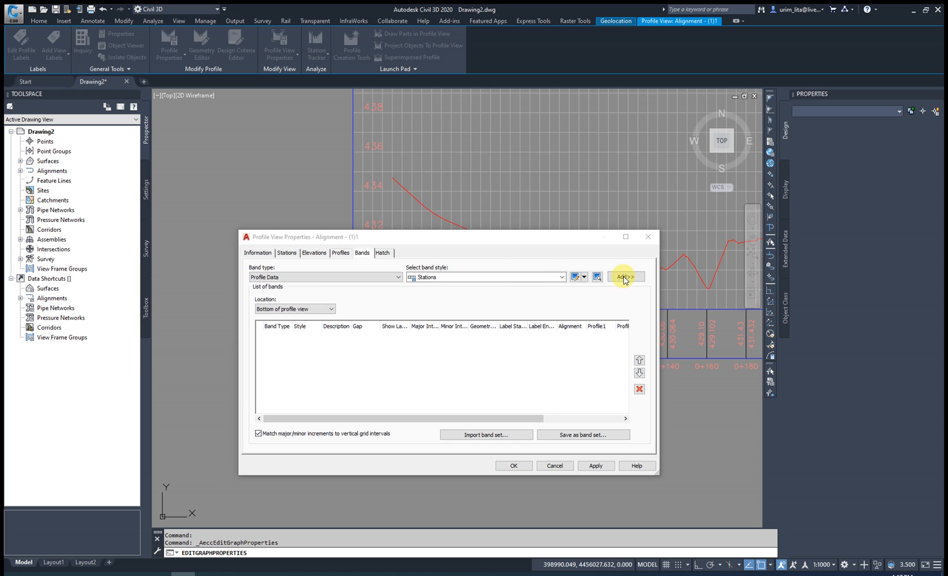
click(431, 409)
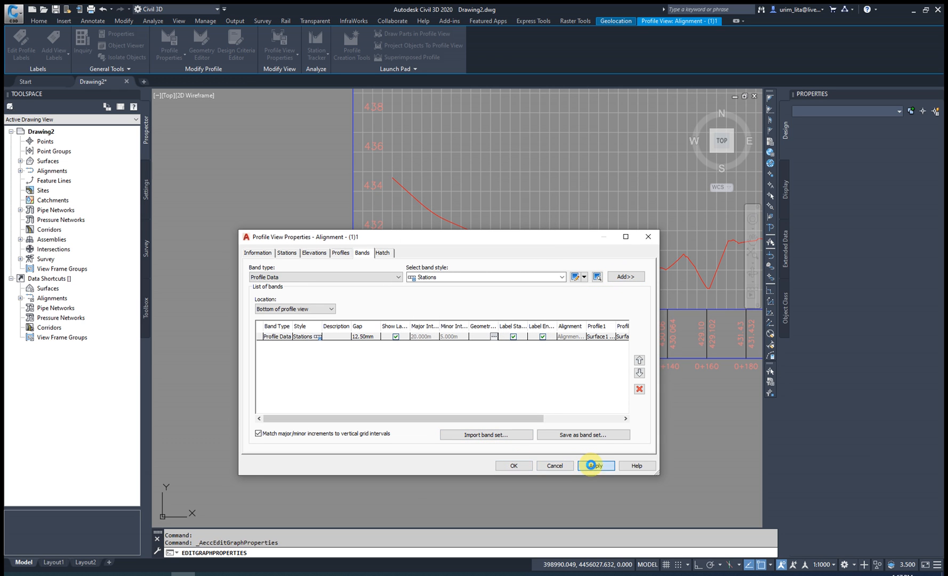
click(591, 465)
click(515, 465)
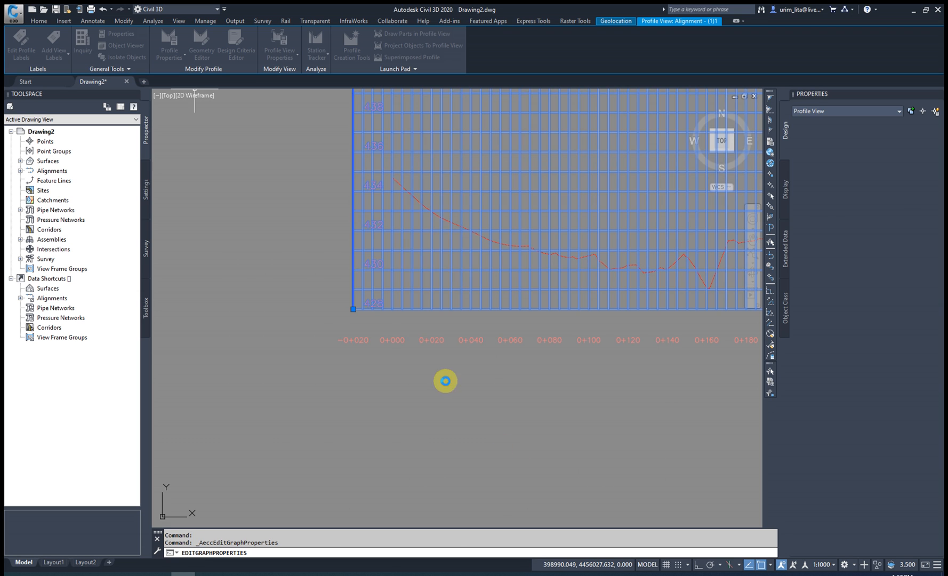
scroll(363, 348, up, 4)
scroll(352, 344, down, 4)
middle_drag(328, 340, 407, 304)
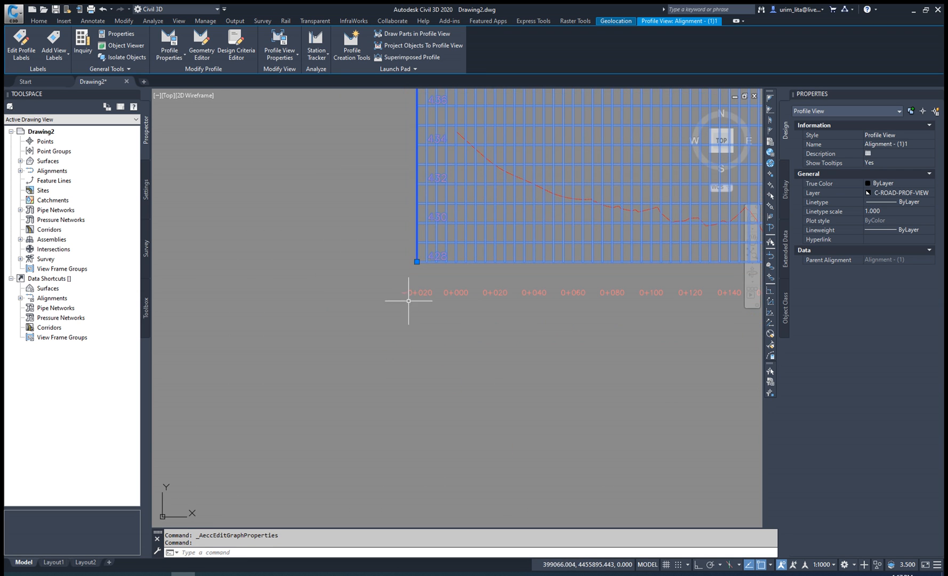
Step: Open the Stations band style of the profile view's bottom band for editing and review its major station label settings
scroll(413, 294, up, 4)
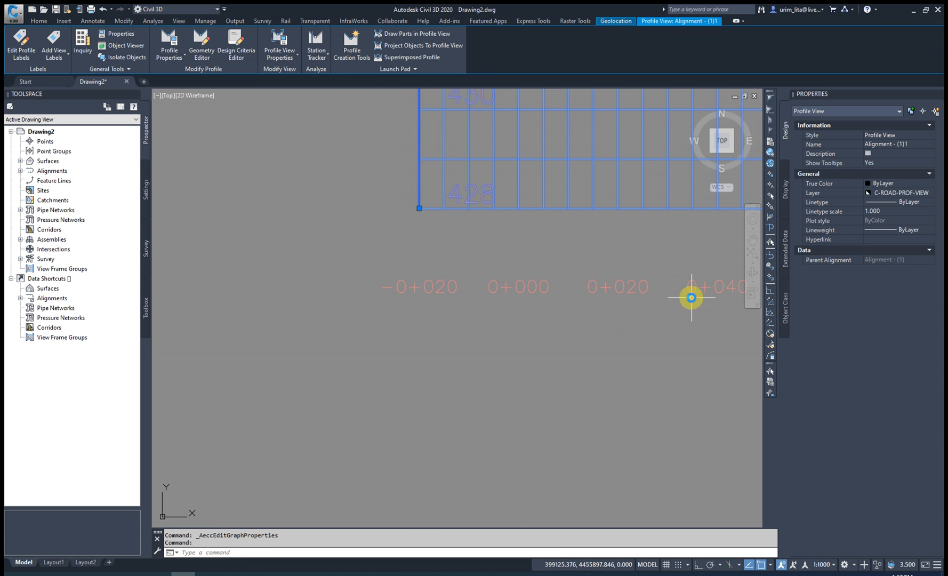
scroll(417, 313, down, 7)
scroll(650, 296, up, 7)
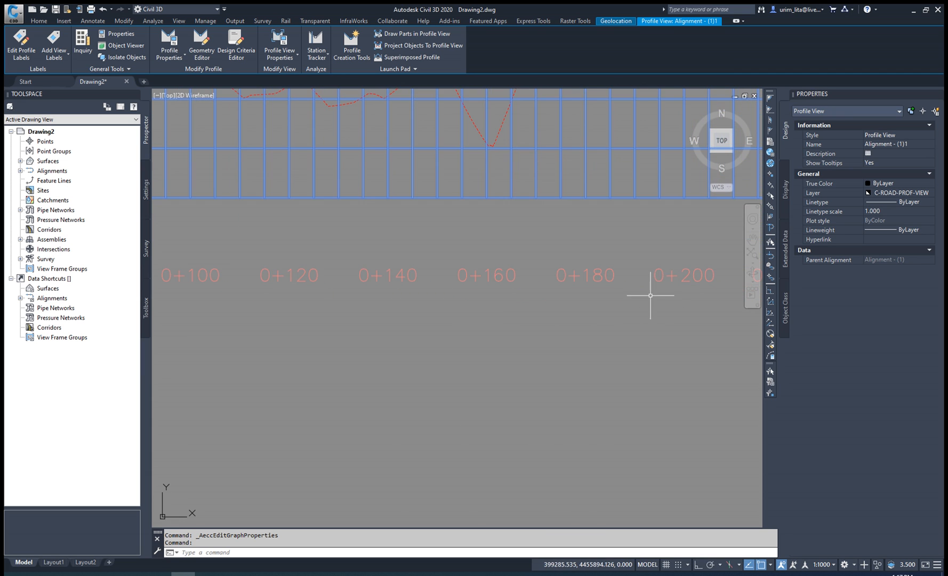
scroll(576, 299, down, 4)
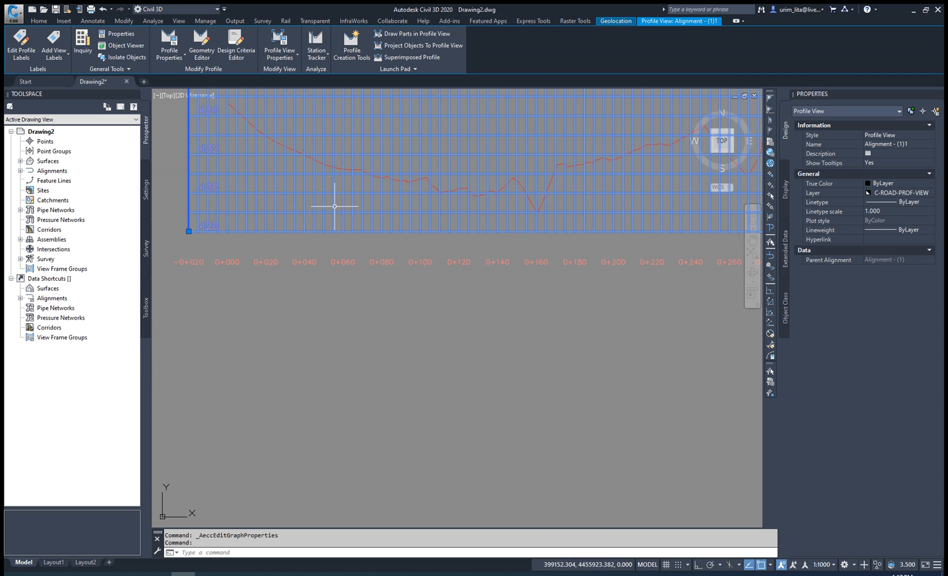
click(278, 43)
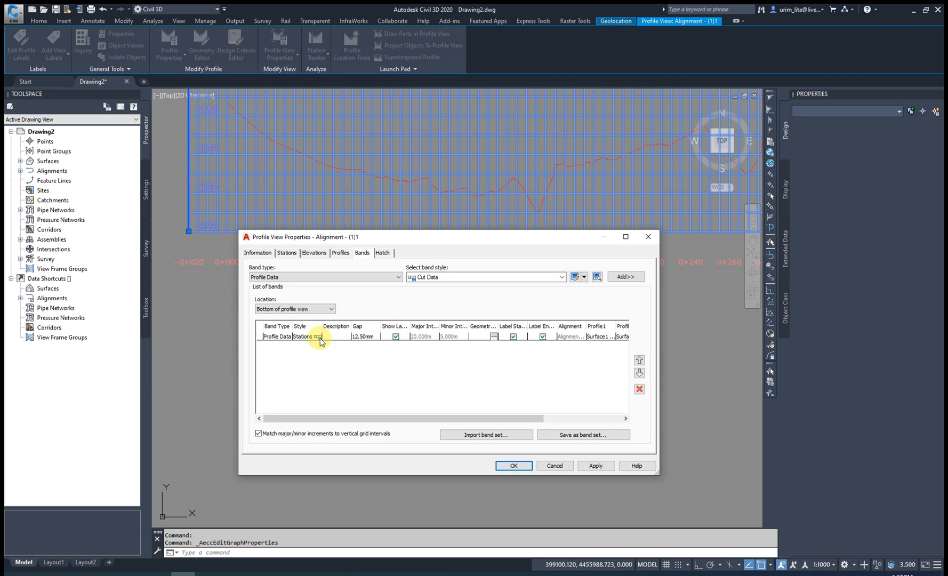
click(319, 336)
click(318, 337)
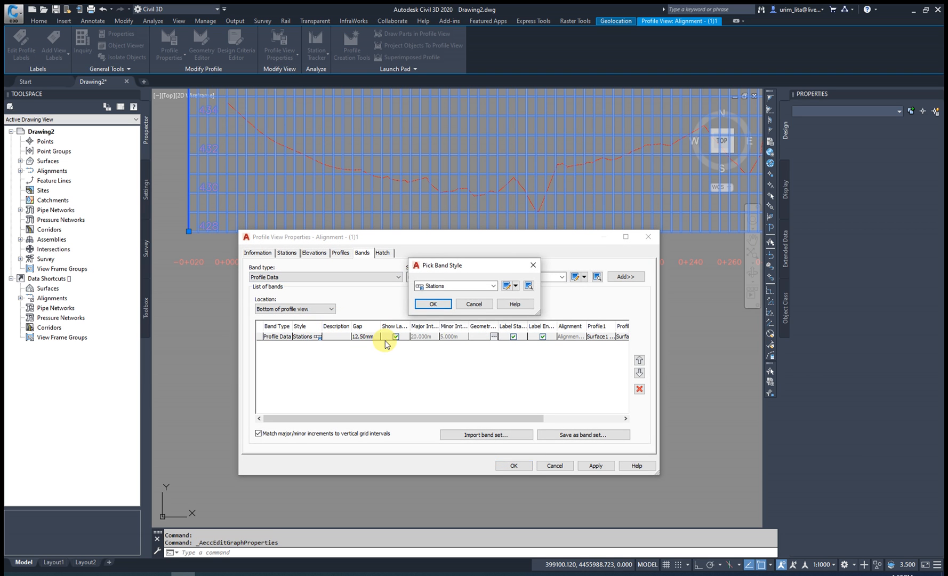
click(506, 286)
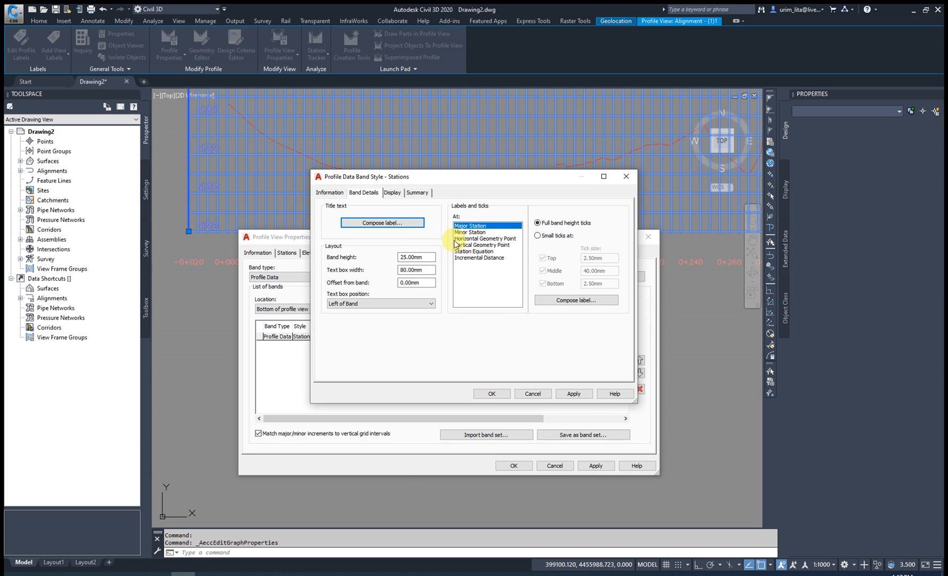
click(545, 295)
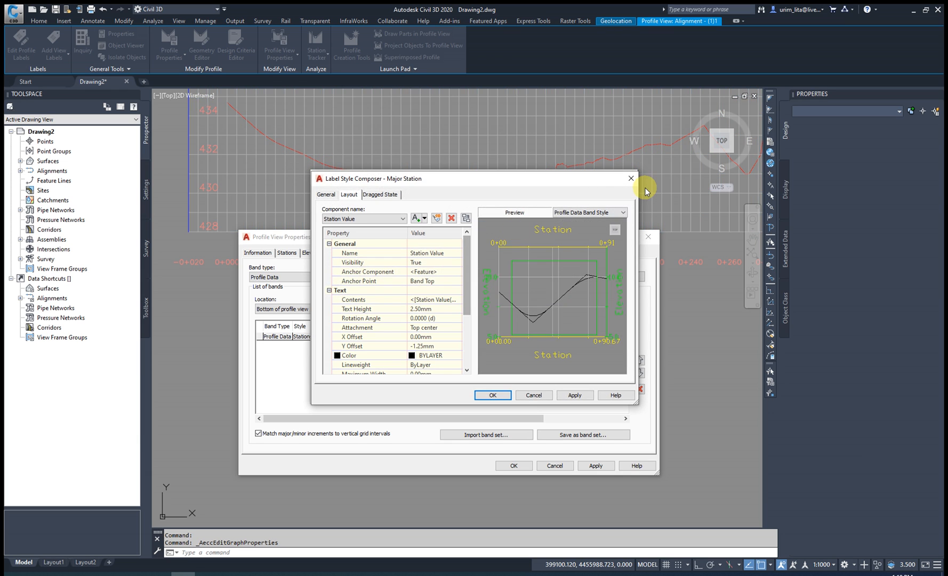
click(633, 179)
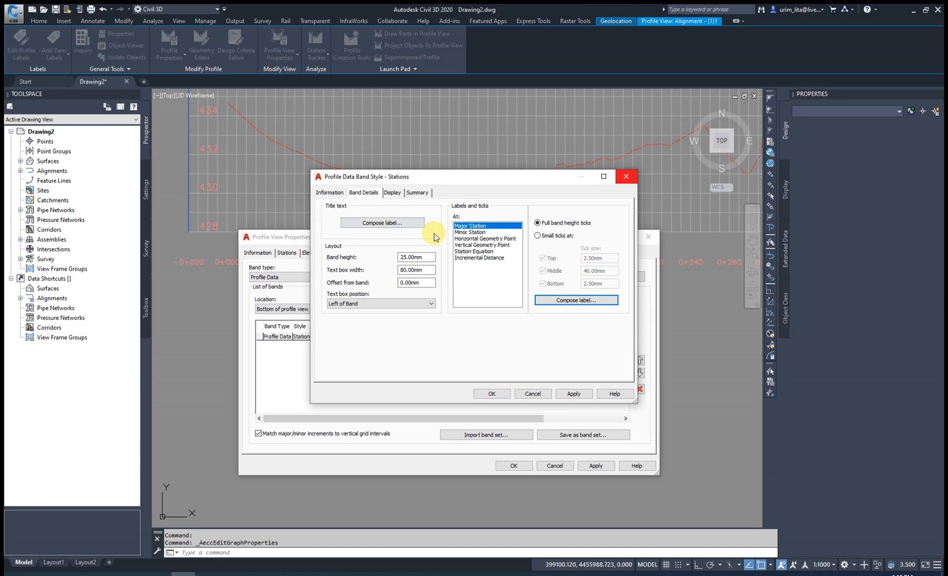
Step: Make the Band Border, Band Title Box, Band Title Box Text, and the ticks at horizontal geometry points and station equations visible in the Stations style
click(392, 194)
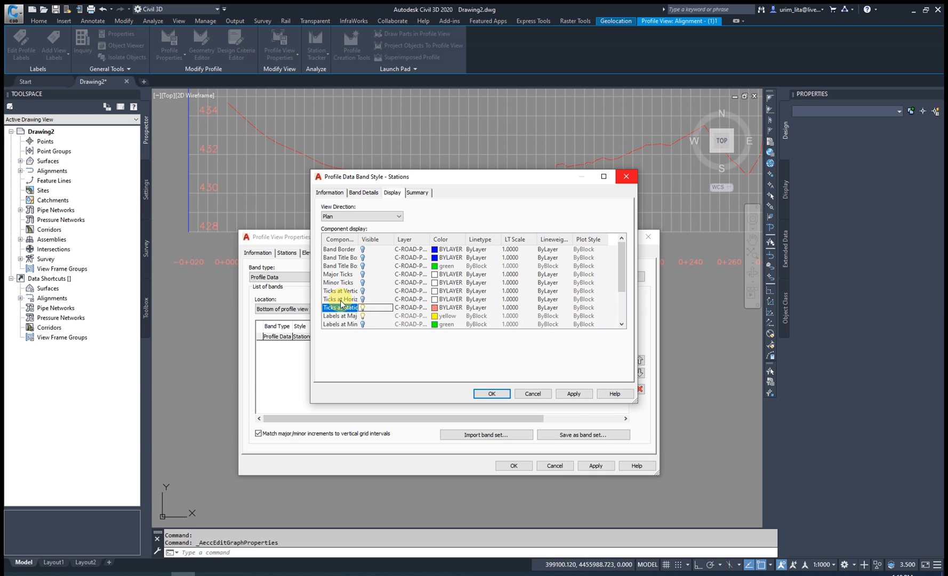
click(363, 300)
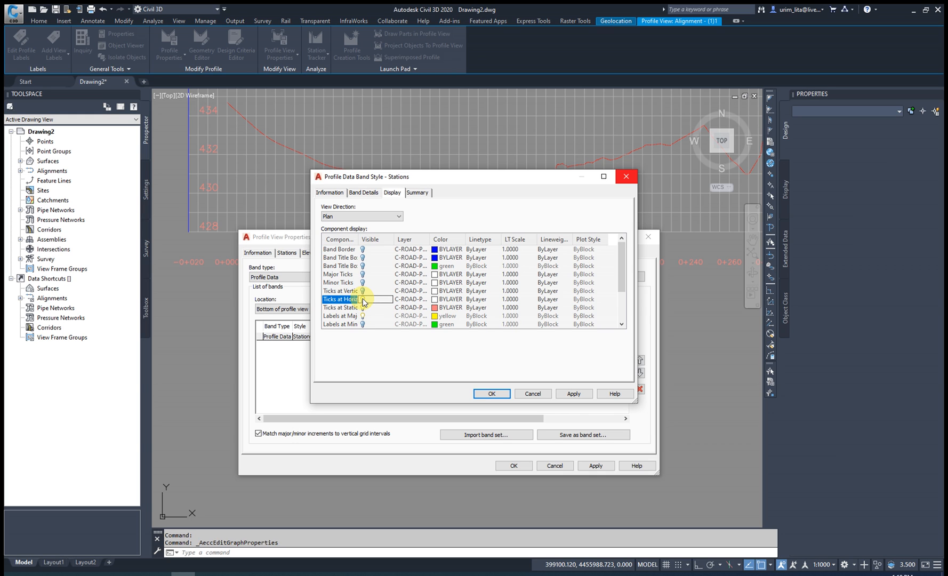
click(363, 249)
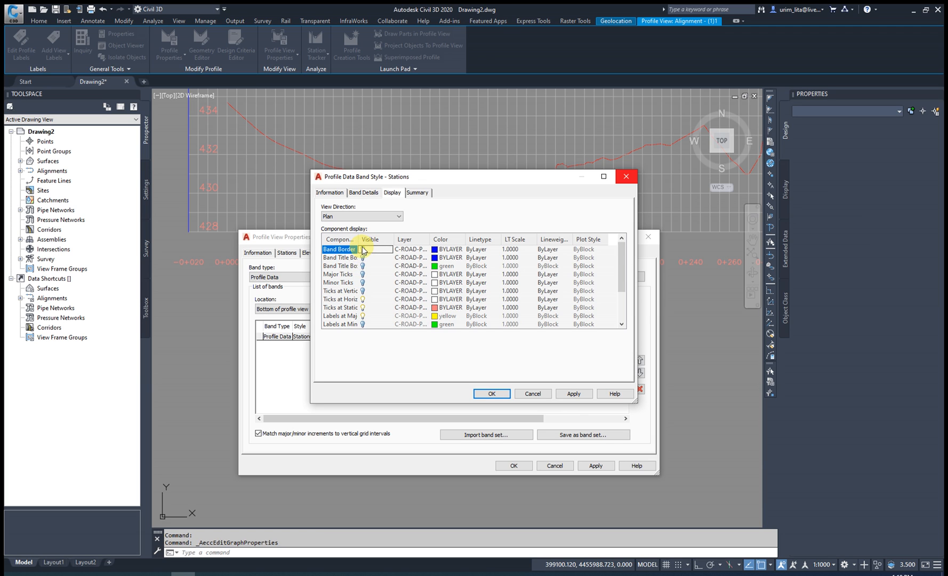
click(364, 258)
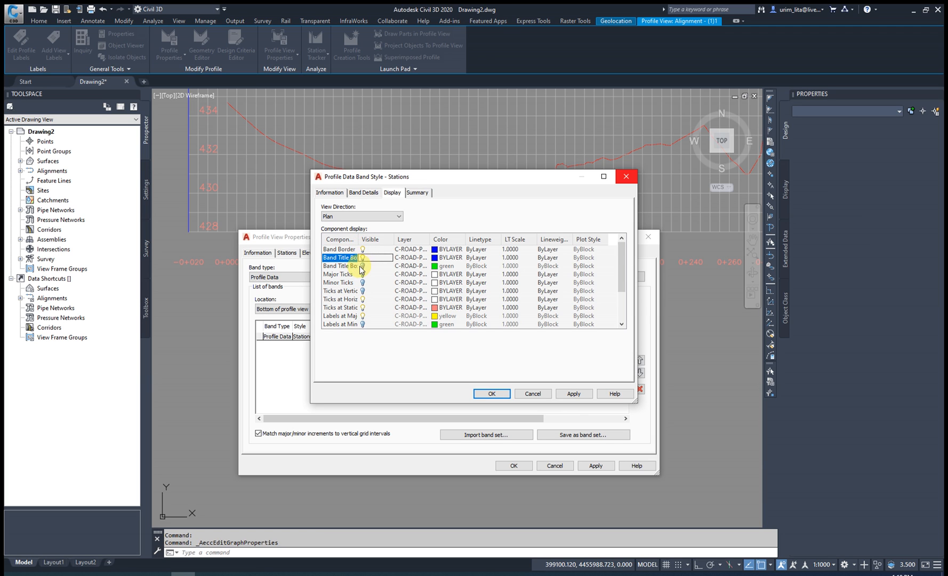
drag(357, 243, 385, 248)
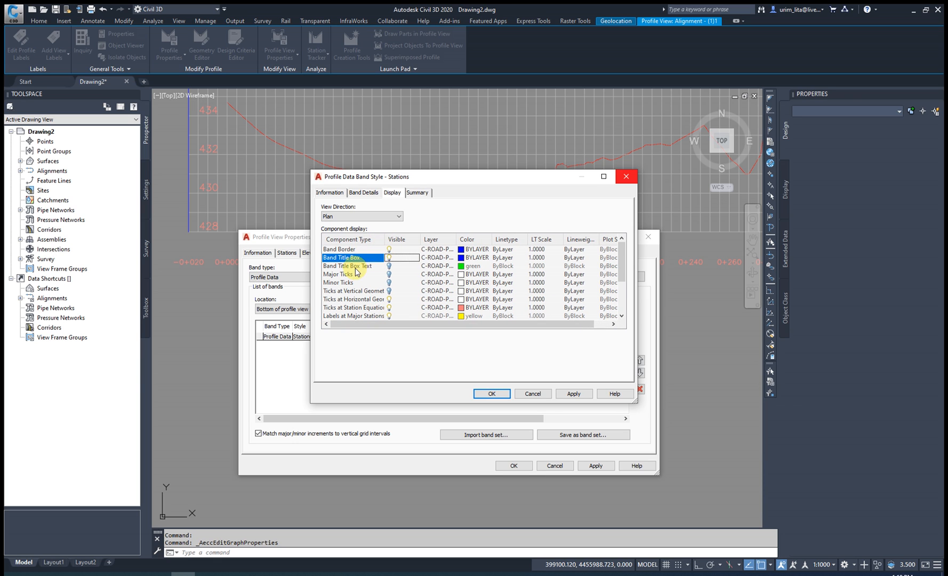
click(389, 267)
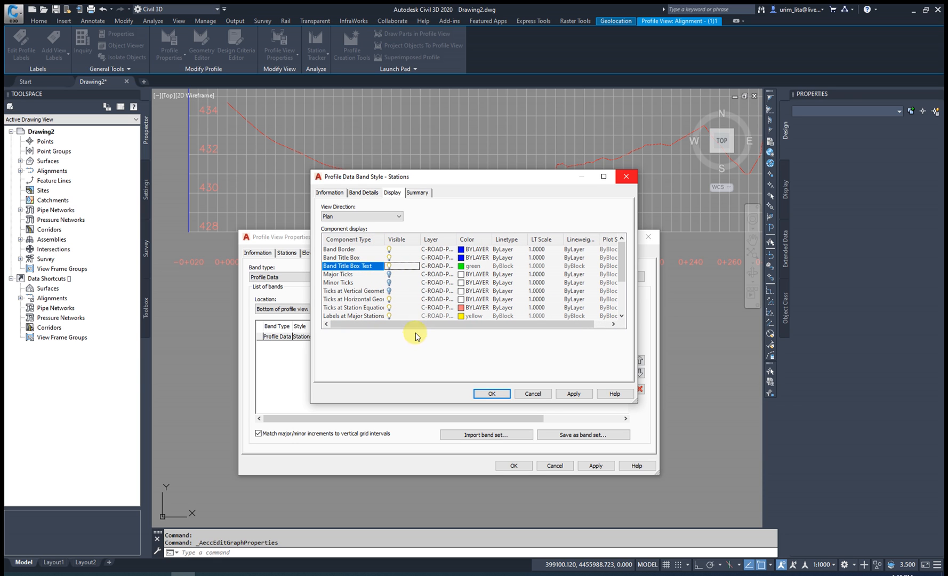
click(493, 393)
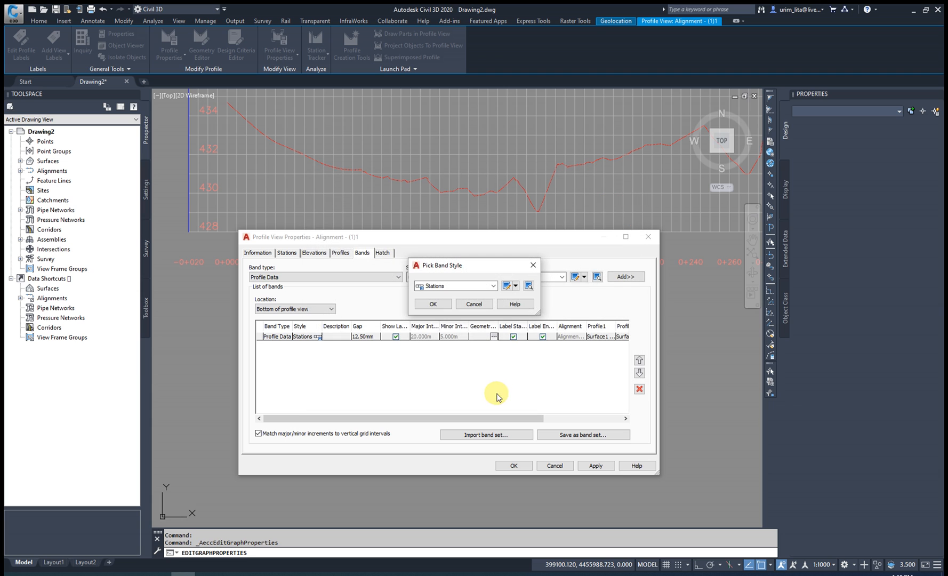
Step: Set the Station Value component's rotation angle to 90 degrees in the Stations band's major station label and apply it to the profile view
click(506, 286)
click(365, 194)
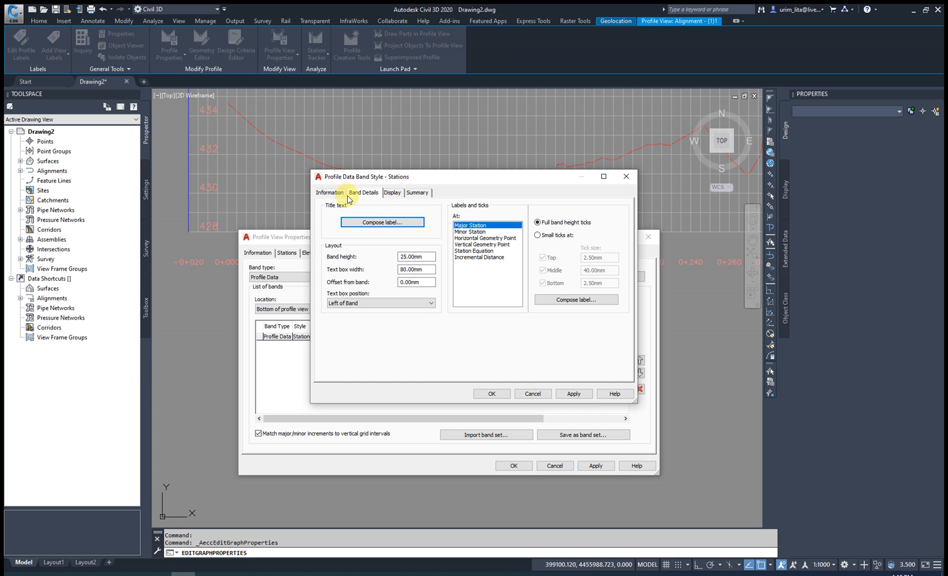
click(564, 305)
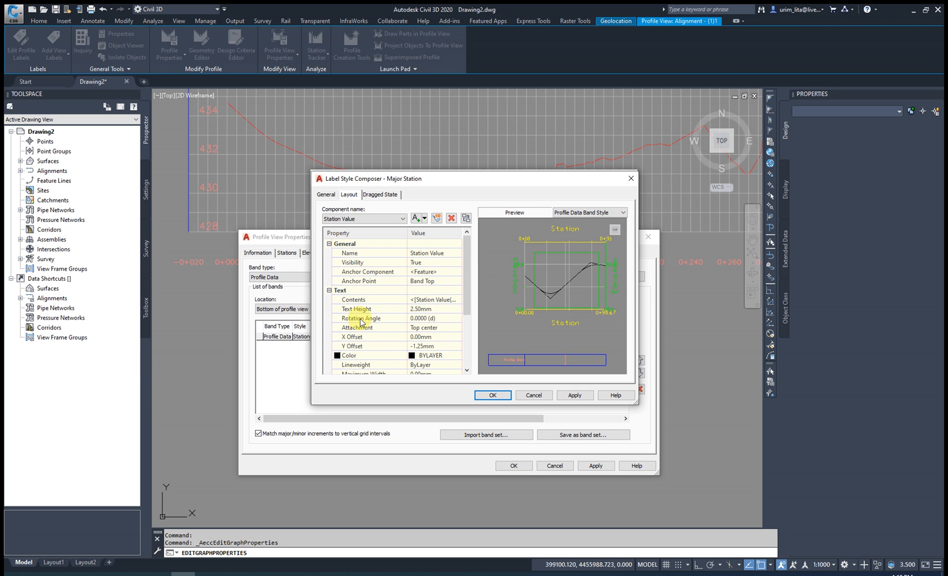
click(422, 318)
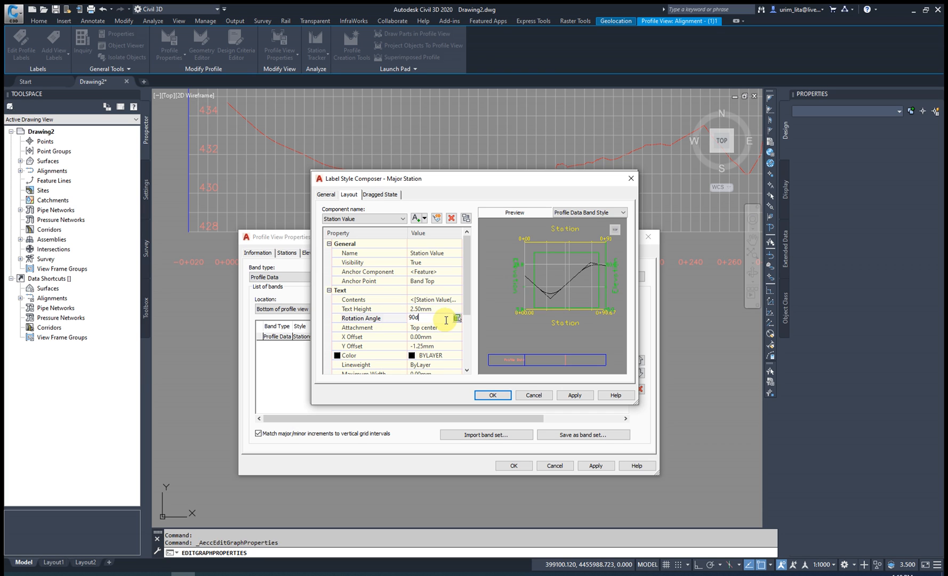
click(440, 308)
scroll(433, 277, down, 2)
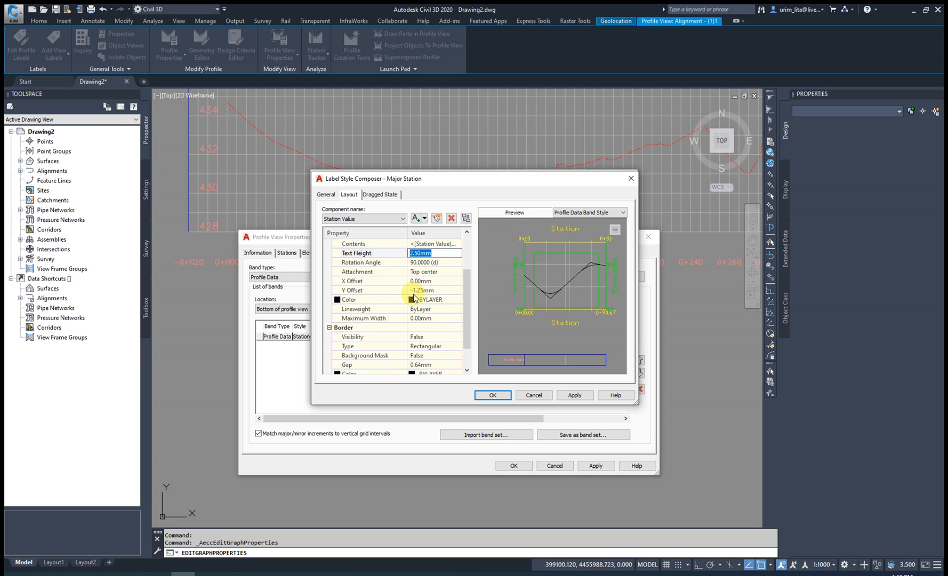
click(494, 395)
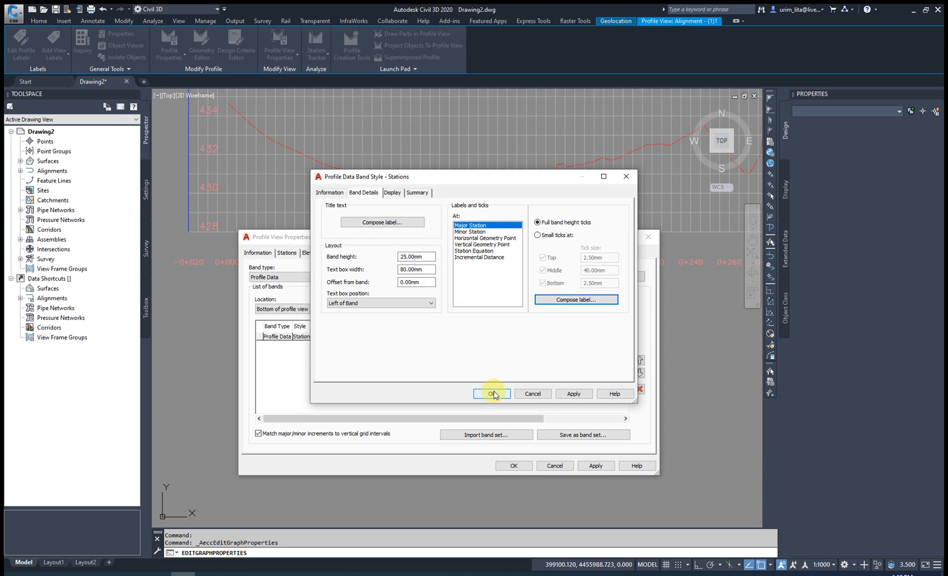
click(494, 395)
click(436, 303)
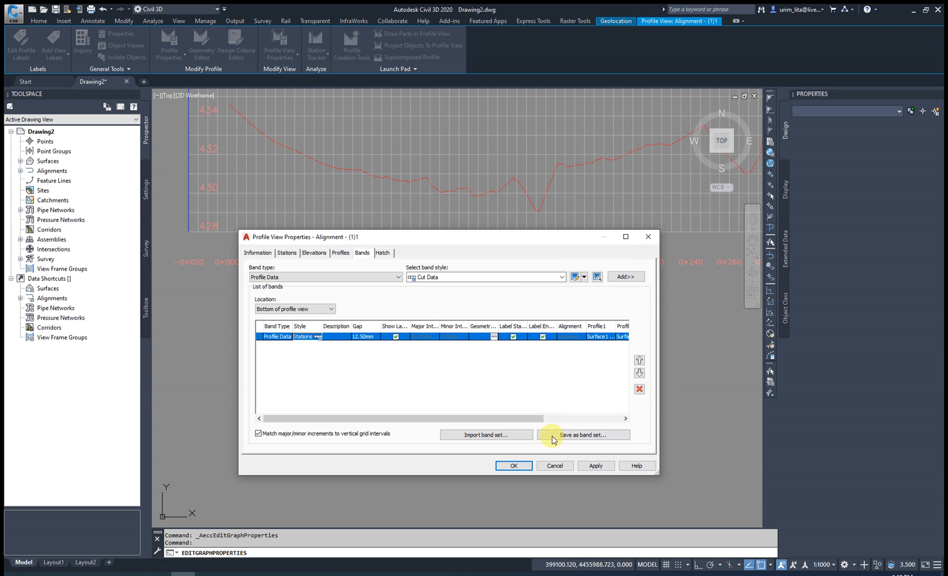
click(596, 466)
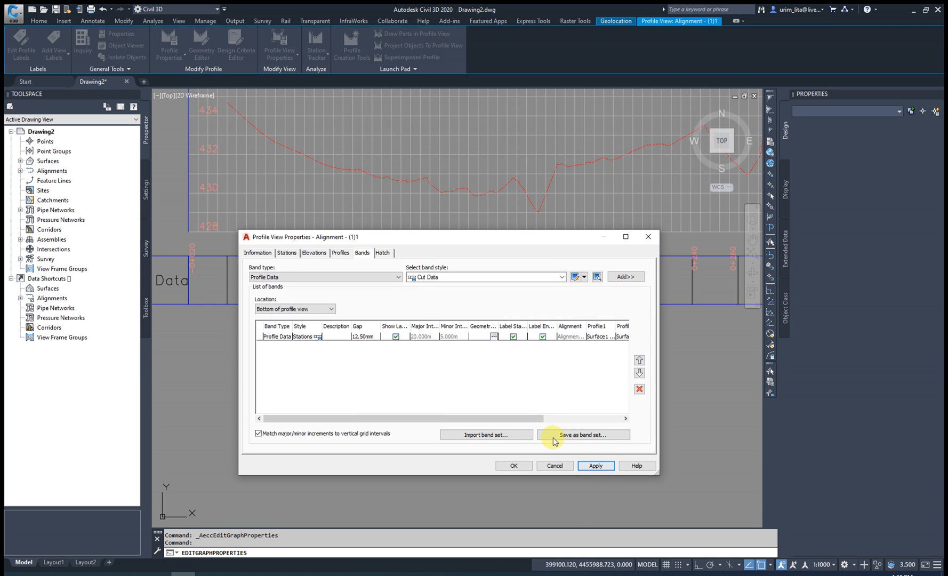
click(513, 465)
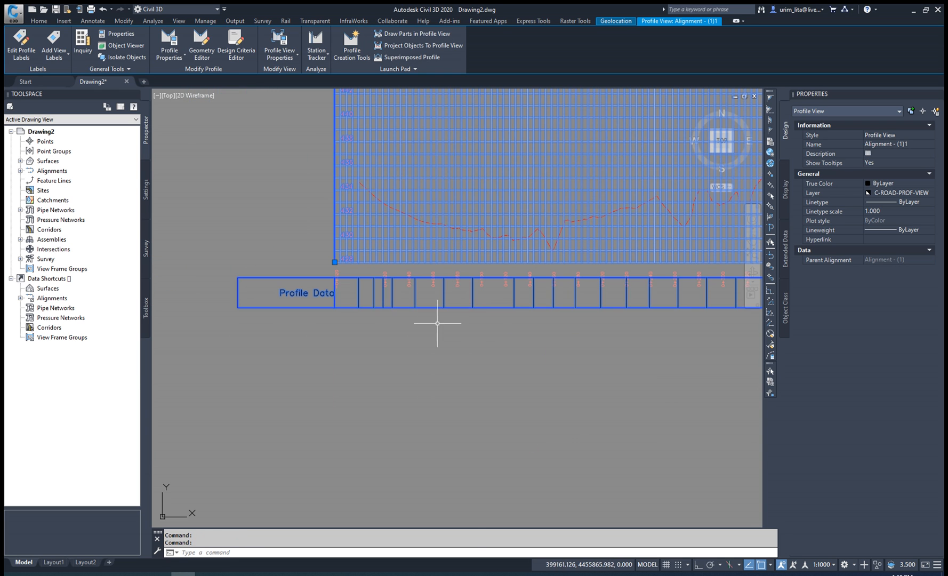
Step: Examine the rotated station labels and ticks along the Profile Data band below the profile view
scroll(320, 299, down, 2)
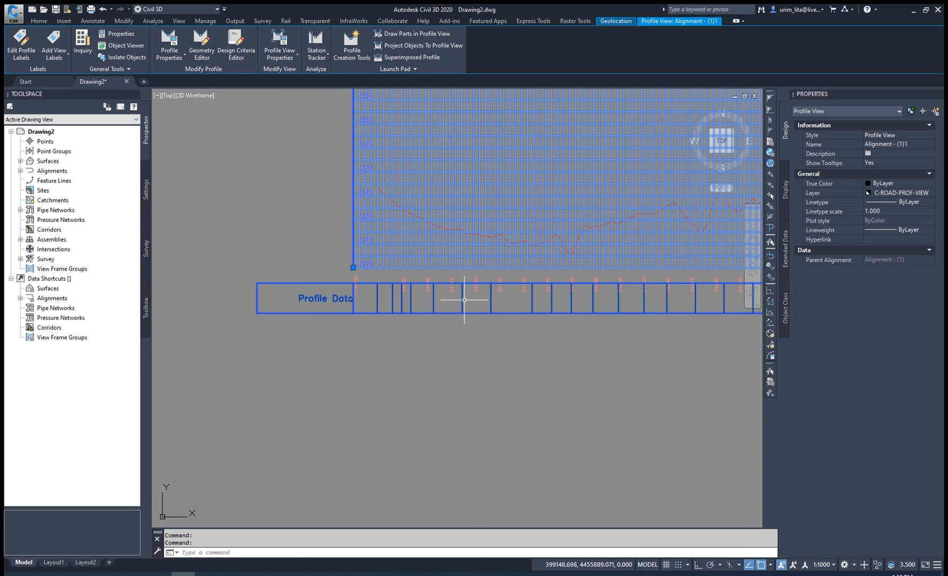
scroll(371, 288, up, 4)
middle_drag(492, 288, 372, 290)
scroll(463, 292, down, 2)
scroll(463, 291, down, 2)
scroll(480, 301, up, 3)
scroll(455, 303, down, 3)
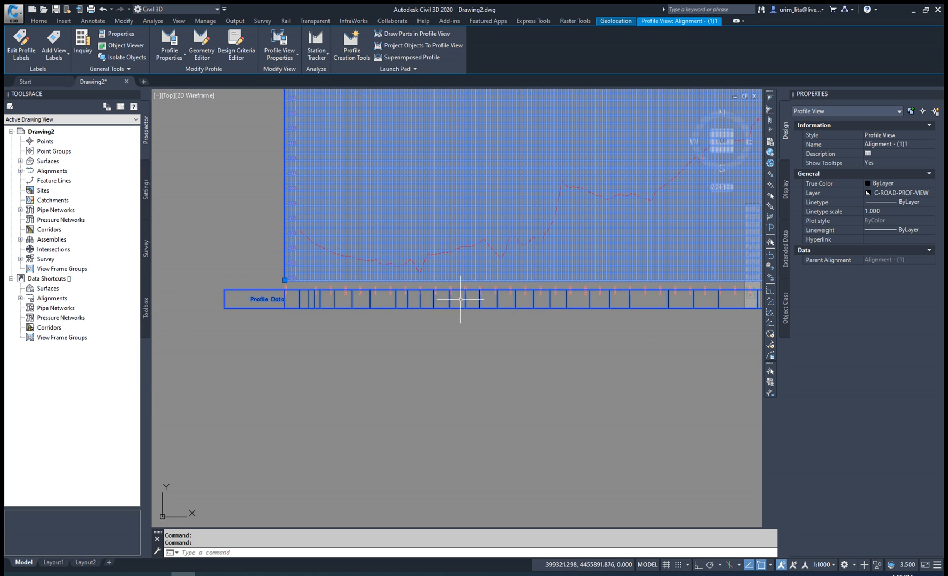
Step: Set the Y offset of the Station Value component in the Stations band's major station label to 0 mm
click(282, 41)
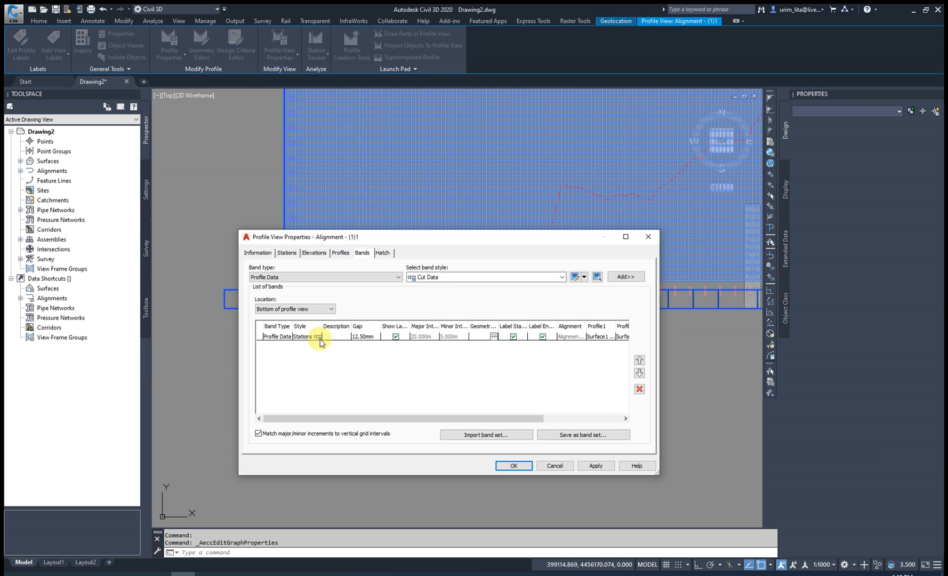
click(318, 337)
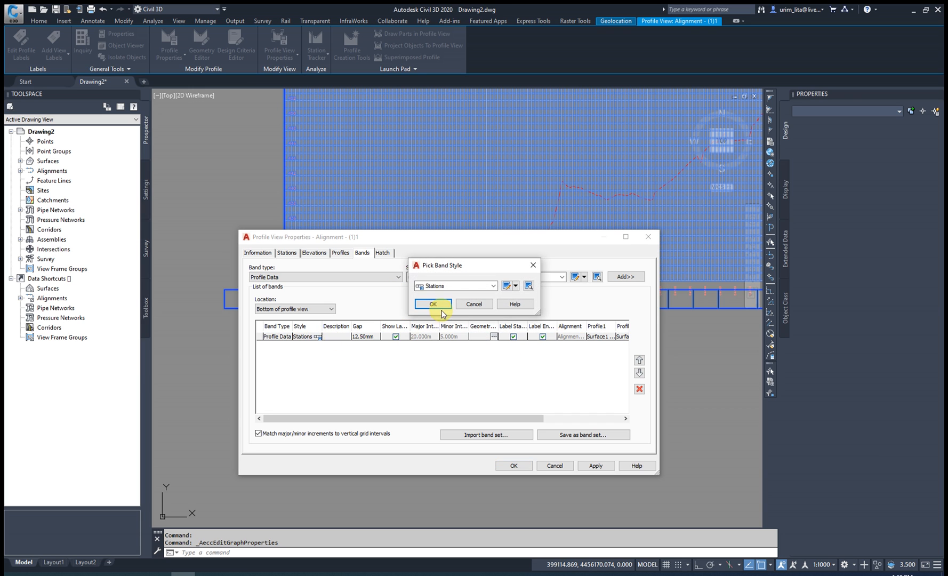
click(505, 287)
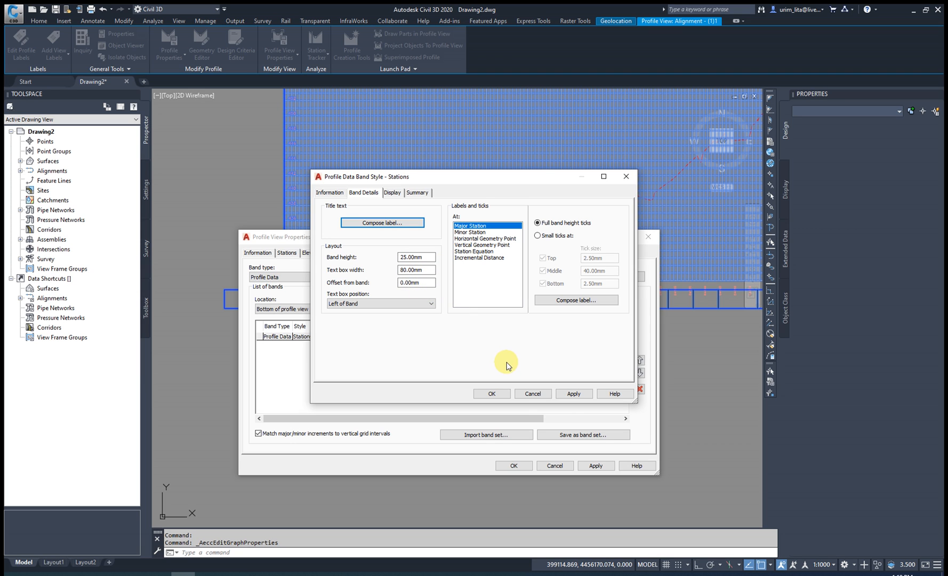
click(546, 299)
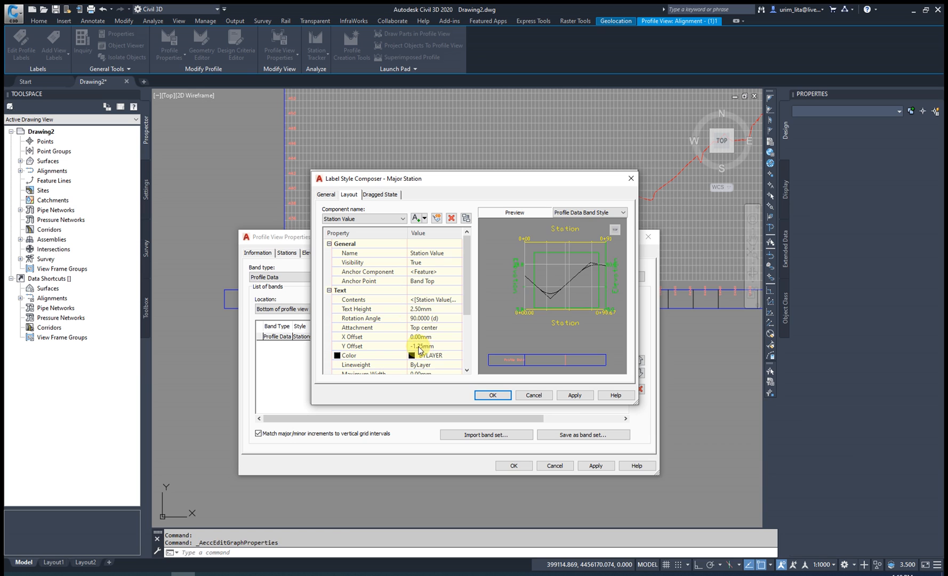
click(419, 347)
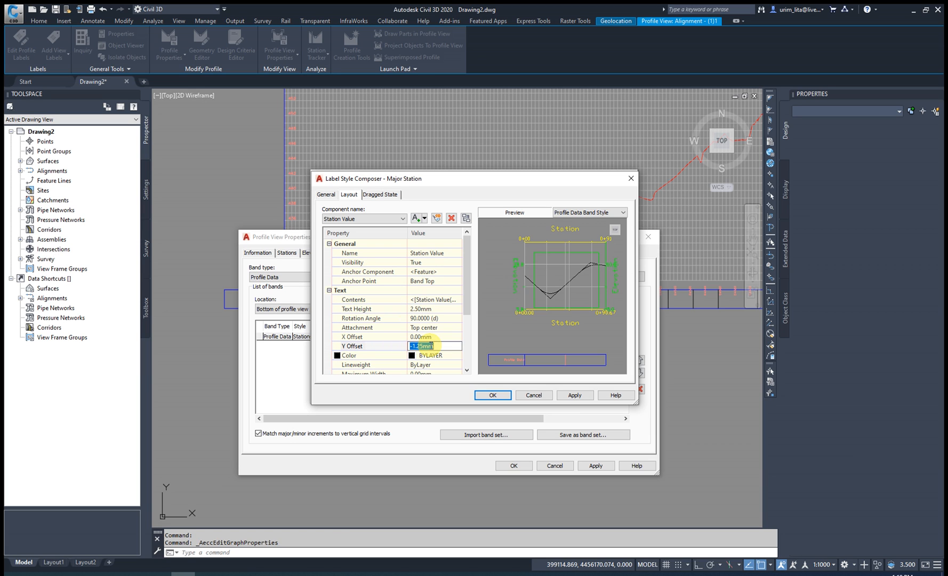
text(0)
key(Return)
Step: Set the Station Value component's X offset to 16 mm and apply the style change to the profile view
click(421, 336)
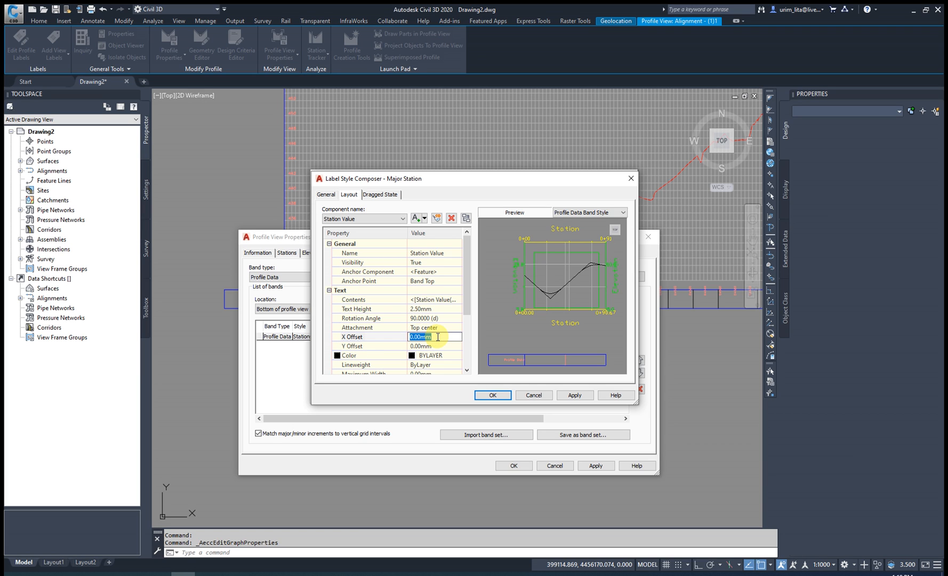
text(16)
click(493, 396)
click(492, 395)
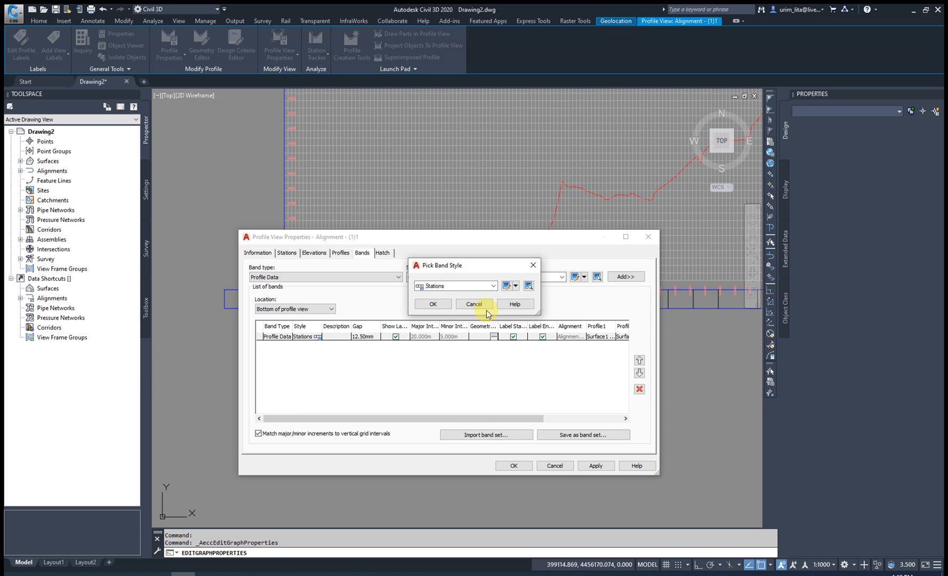
click(433, 304)
click(594, 465)
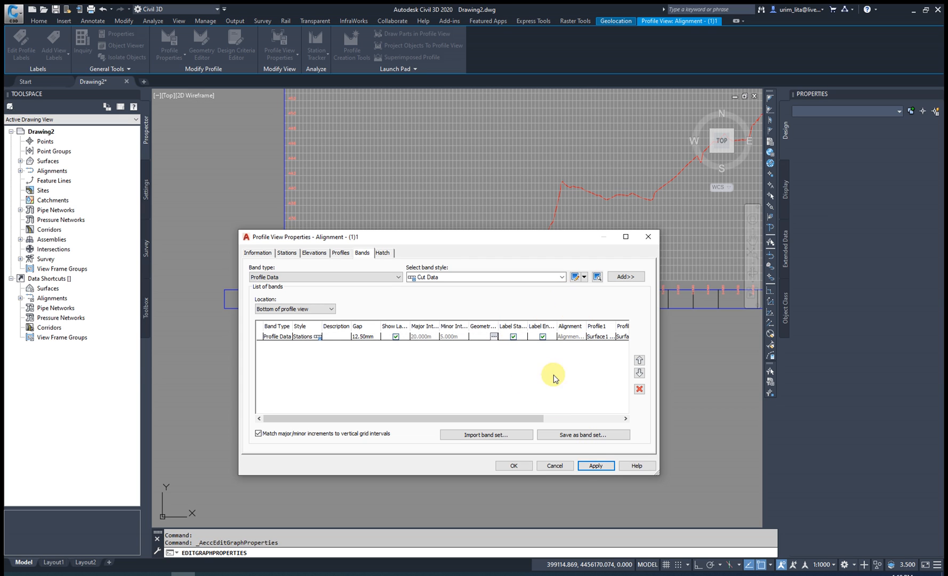
Step: Set the Station Value component's X offset to -30 mm in the Stations band's major station label and apply it to the profile view
click(328, 339)
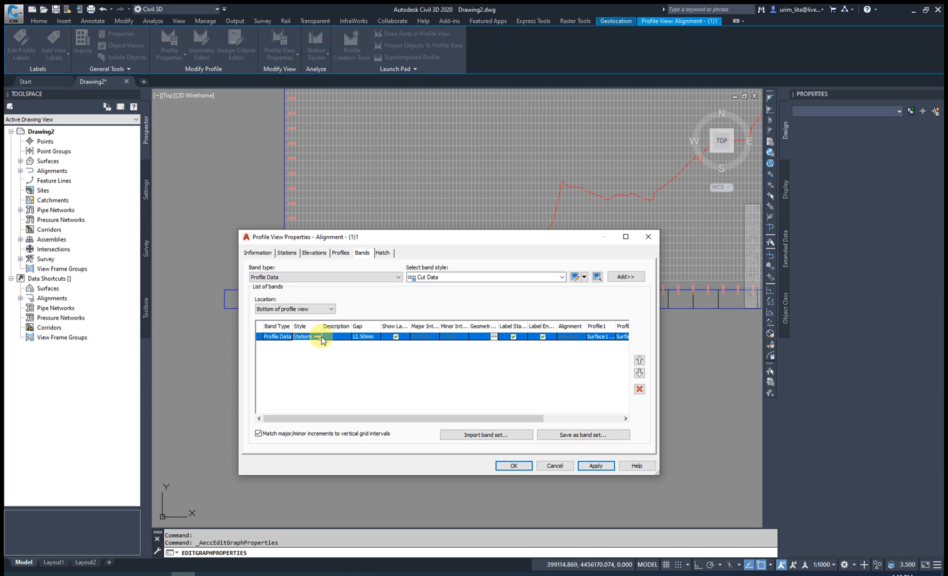
click(318, 338)
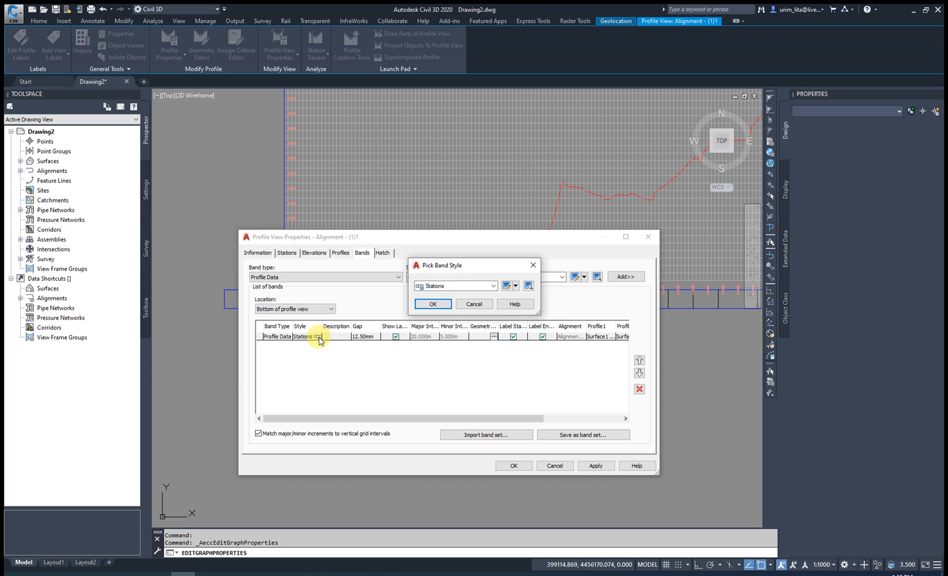
click(506, 287)
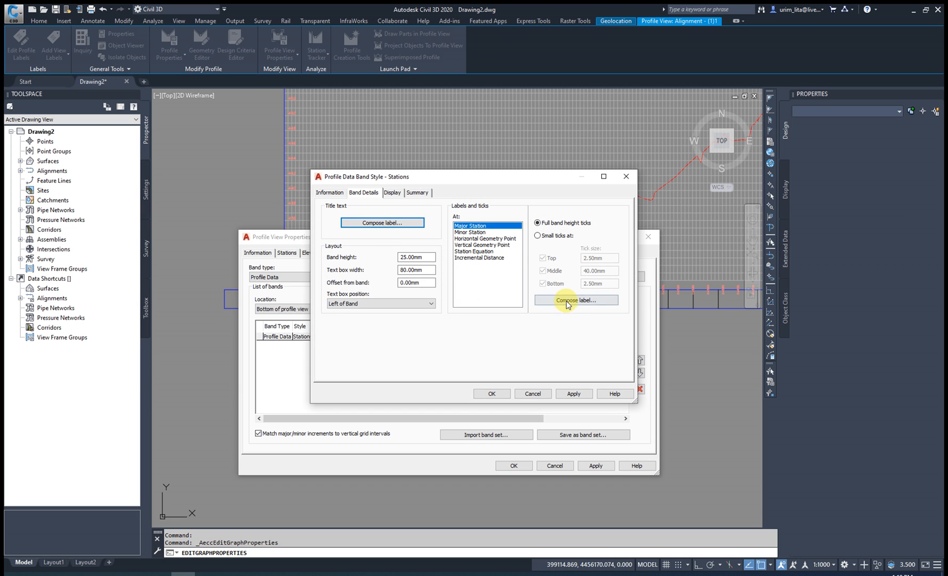
click(567, 302)
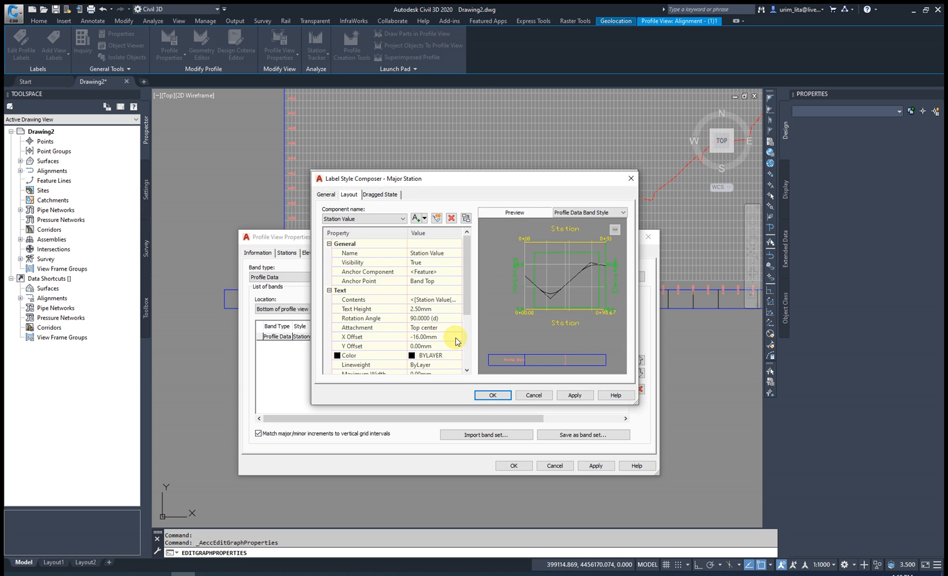
click(427, 336)
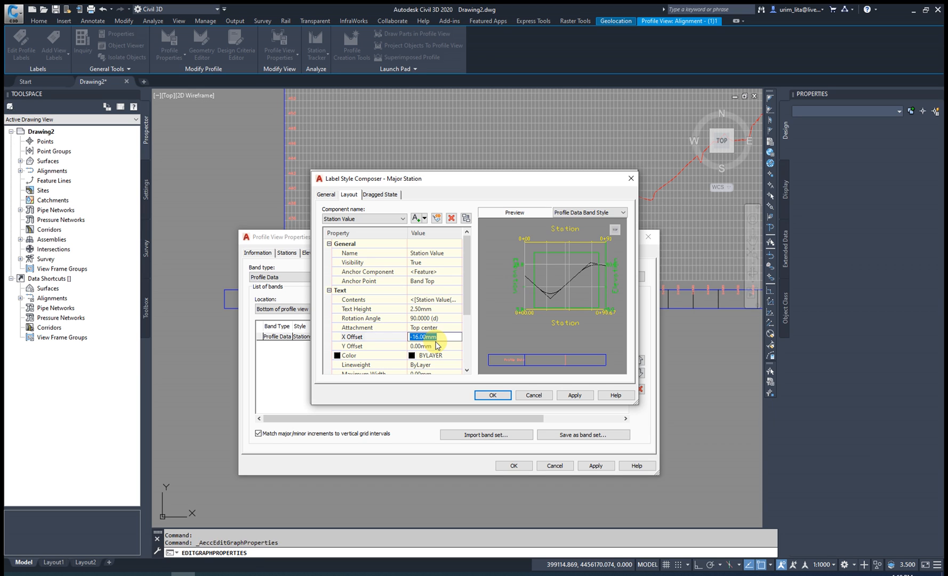
text(-30)
click(490, 394)
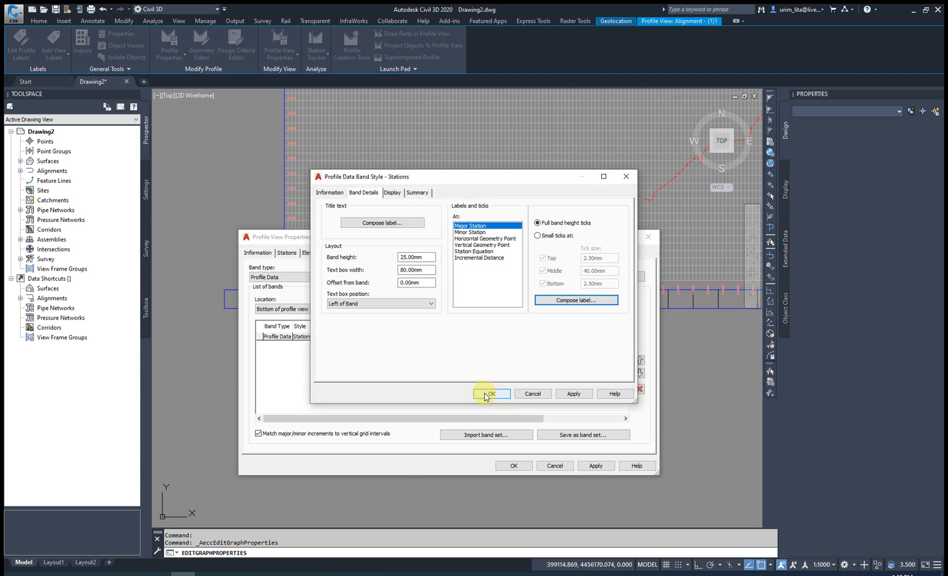
click(493, 393)
click(435, 303)
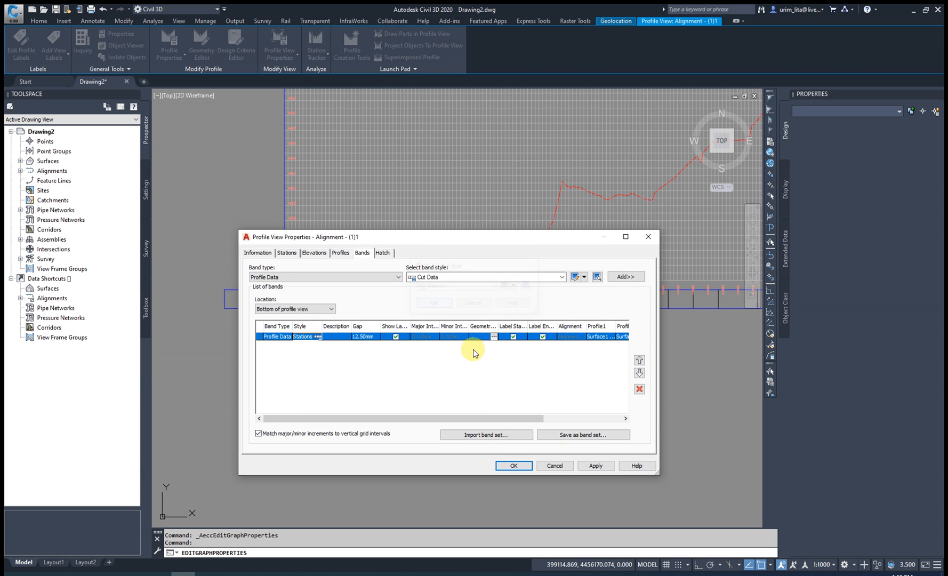
click(586, 465)
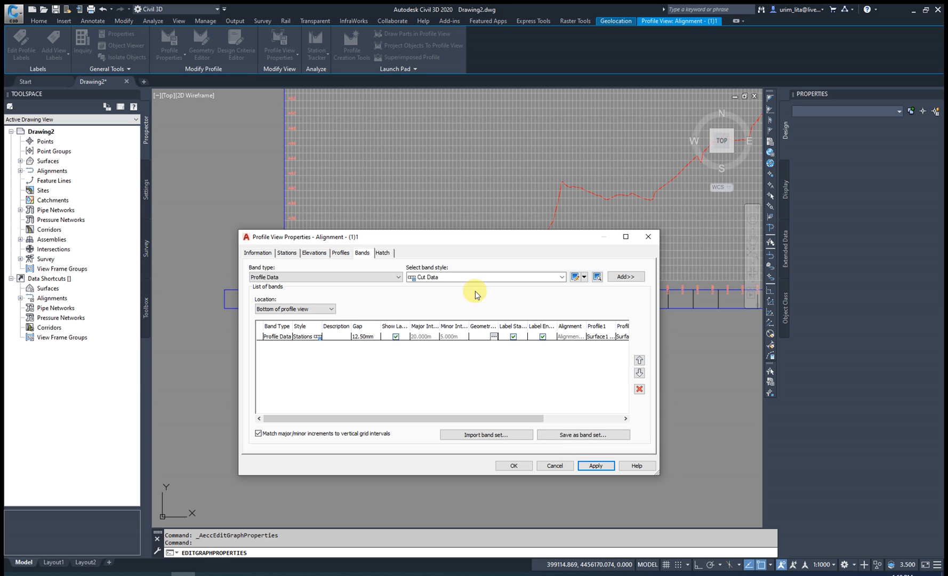
Step: Set the Station Value component's X offset to -5 mm and Y offset to -20 mm in the major station label and apply the change
click(317, 337)
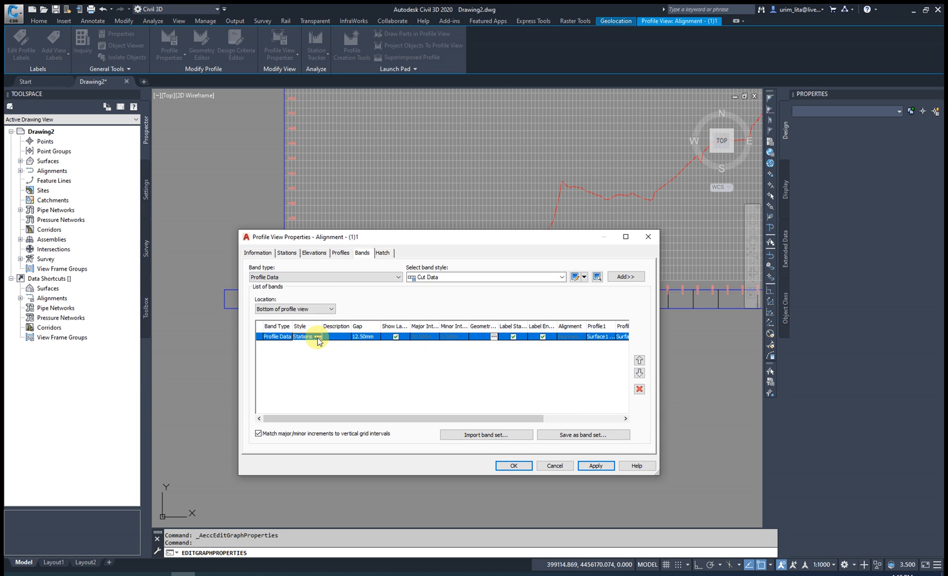
click(318, 336)
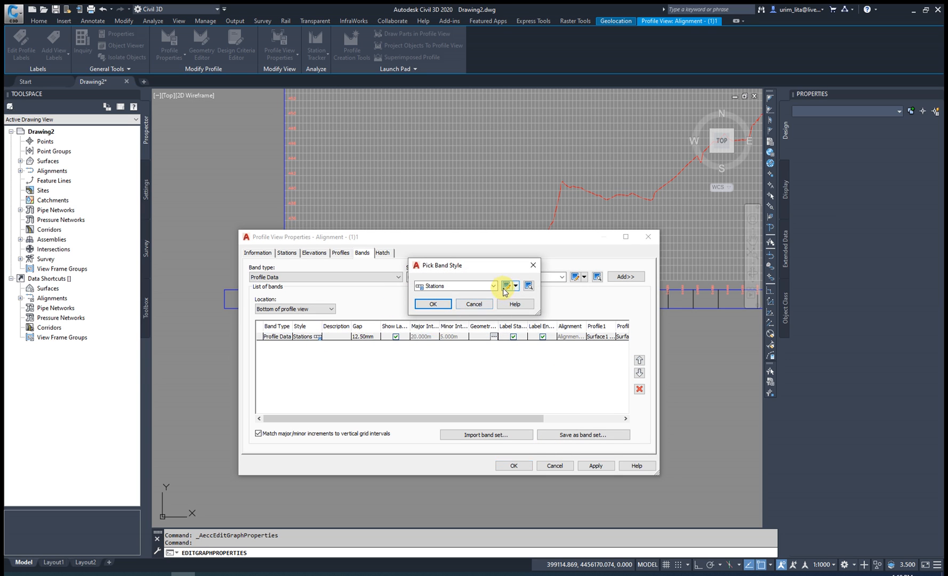
click(504, 288)
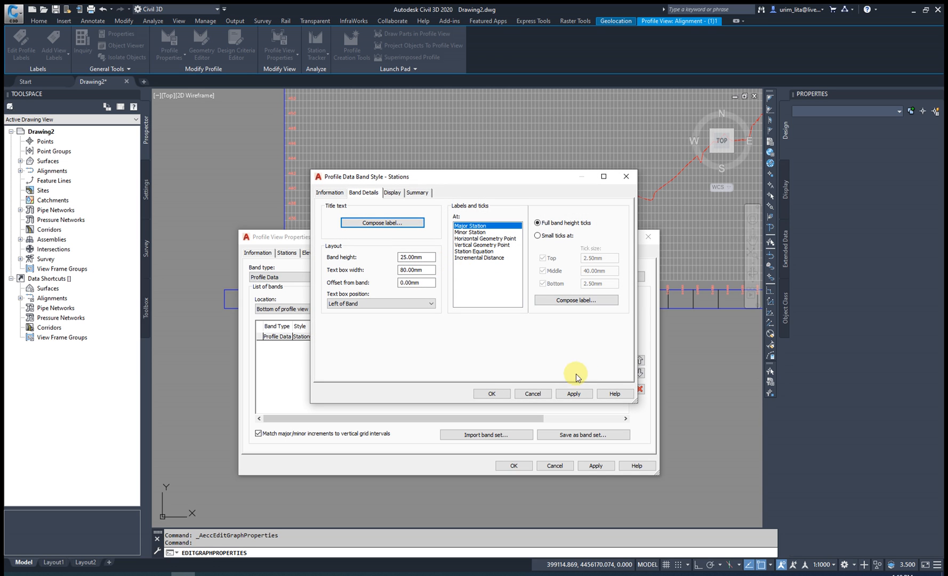
click(569, 300)
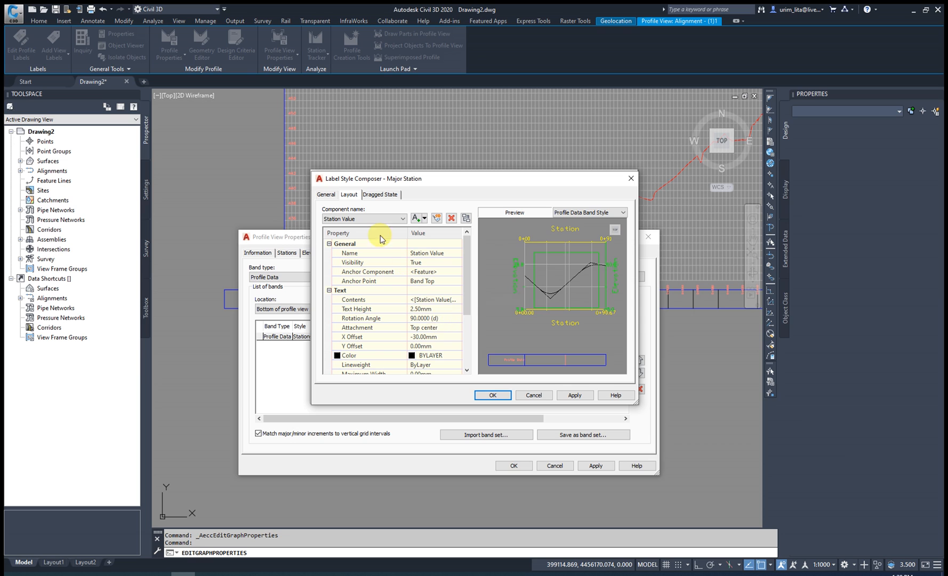
click(422, 336)
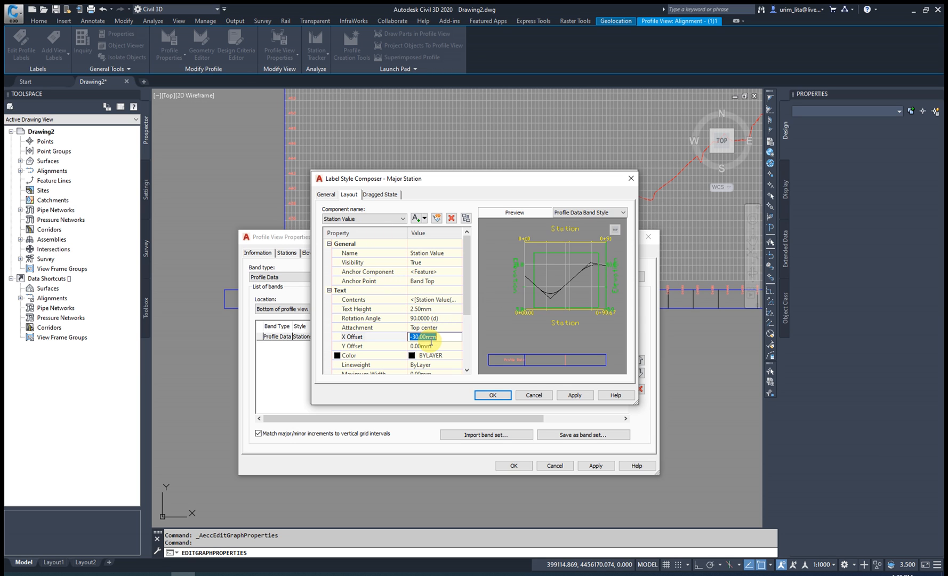
text(-5)
click(424, 346)
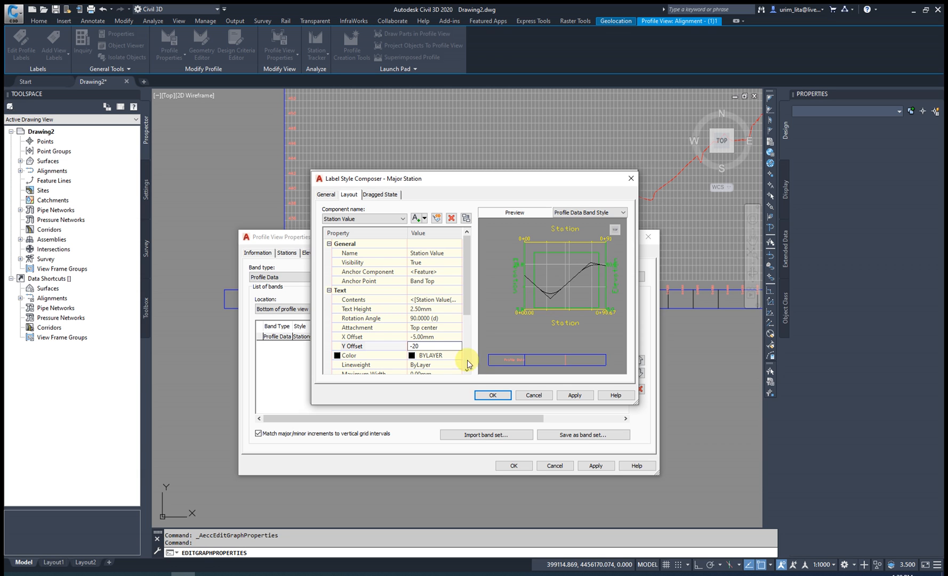
text(-20)
click(501, 395)
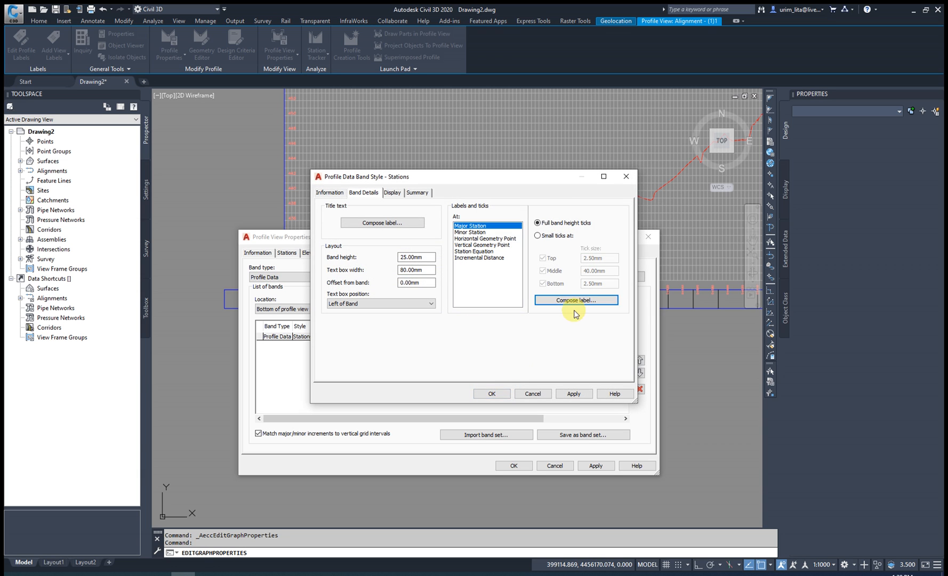
click(493, 392)
click(433, 304)
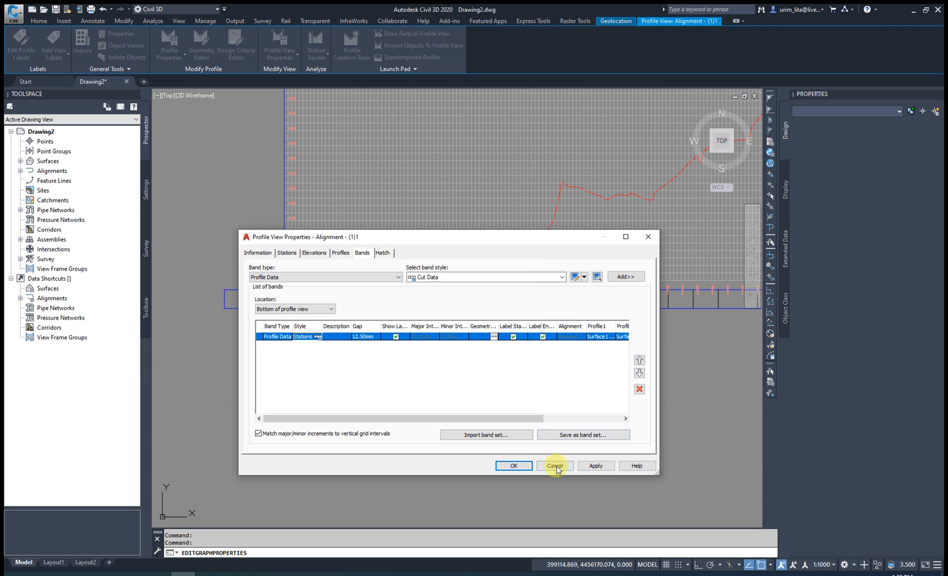
click(593, 465)
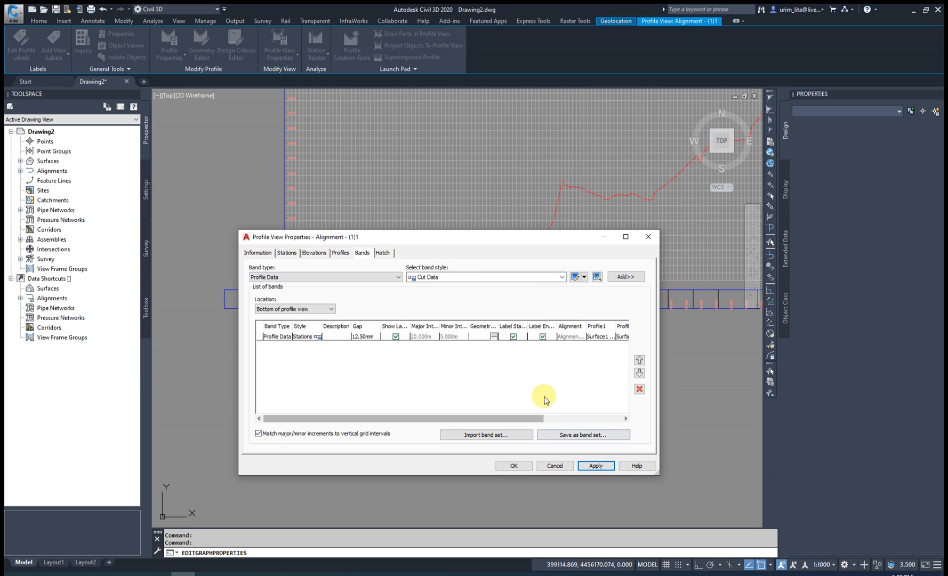
Step: Set the Station Value component's Y offset to -15 mm in the Stations band's major station label, apply it and finish editing the profile view properties
click(317, 337)
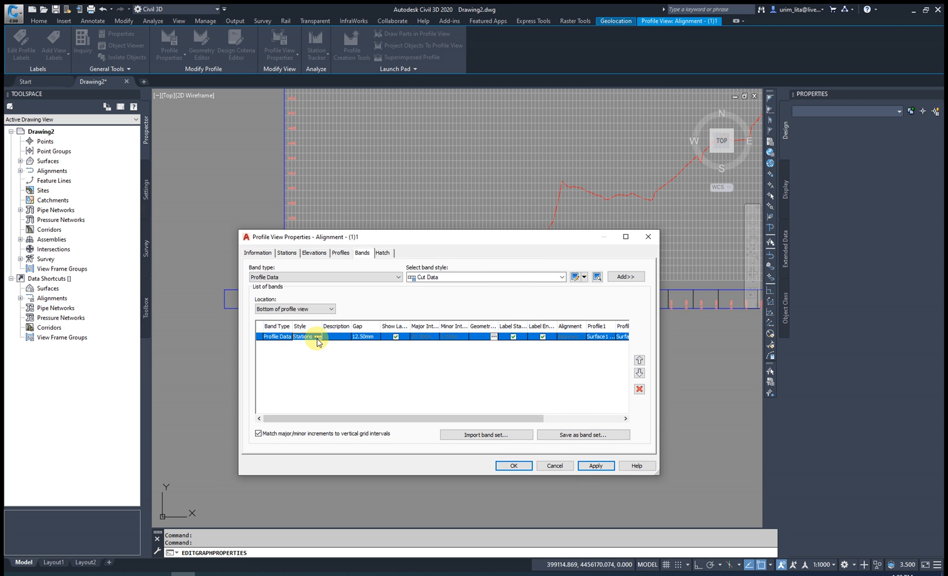
click(318, 337)
click(506, 286)
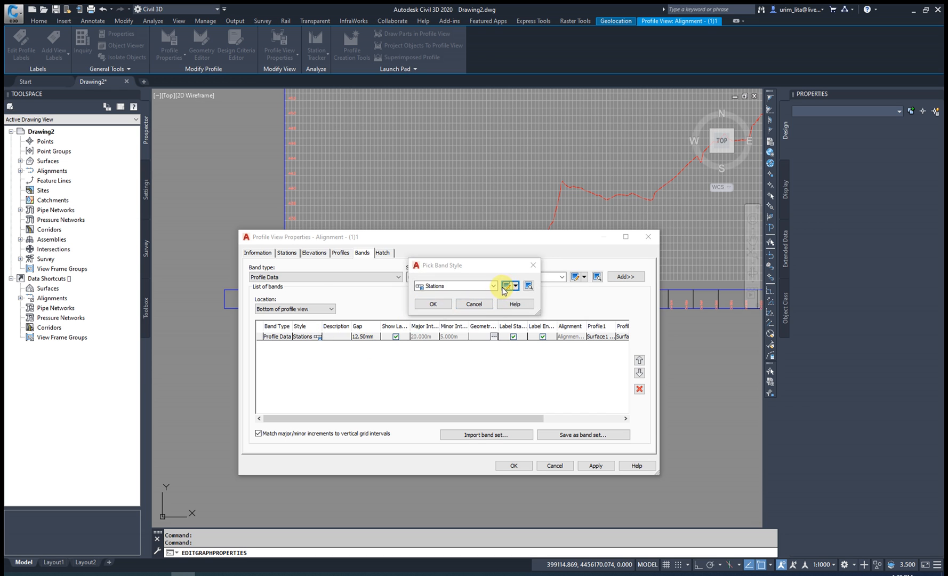
click(552, 298)
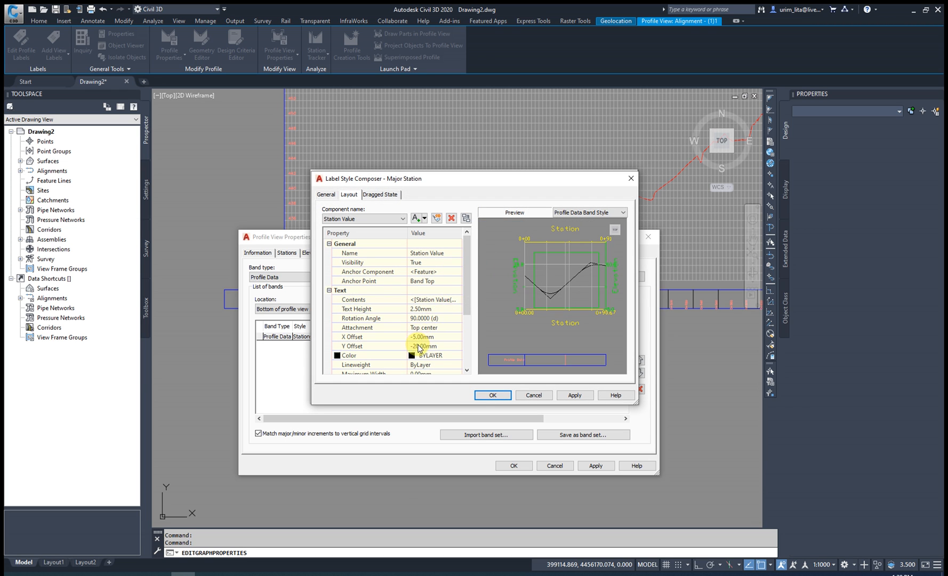
click(419, 347)
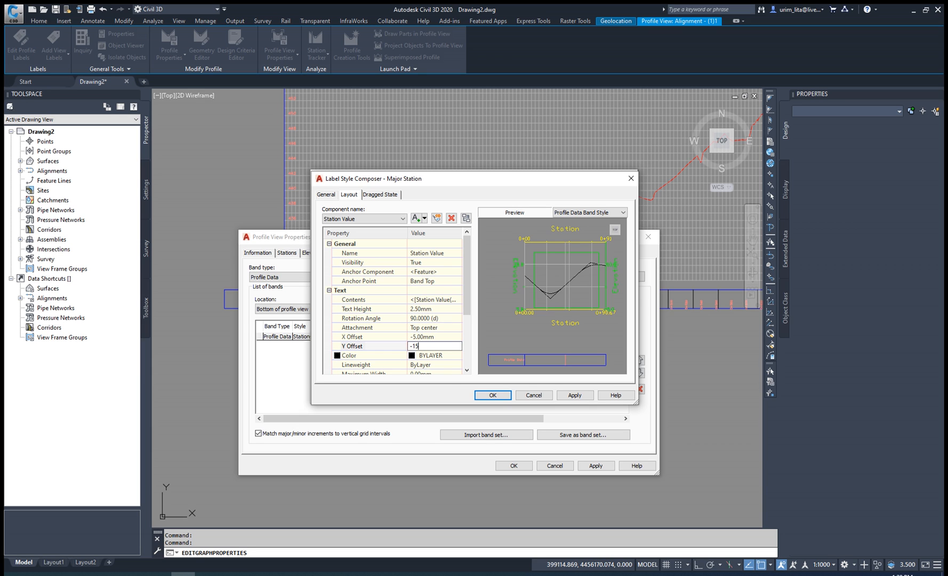
text(-15)
click(500, 396)
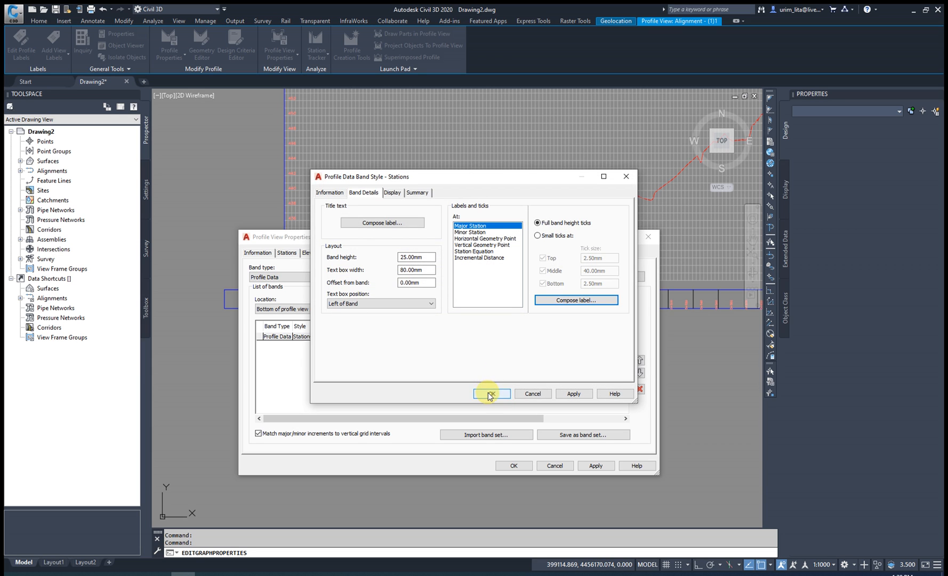
click(490, 394)
click(433, 305)
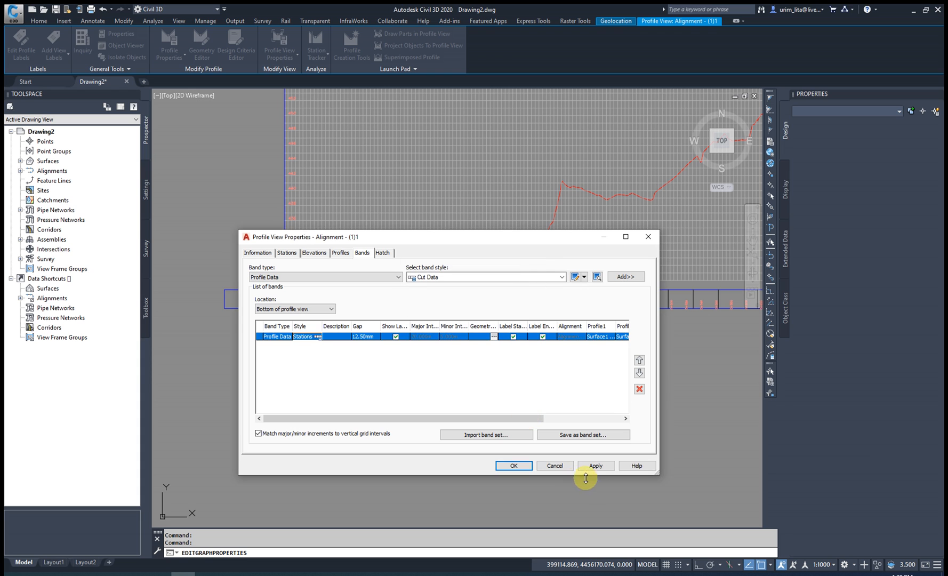
click(596, 466)
click(515, 467)
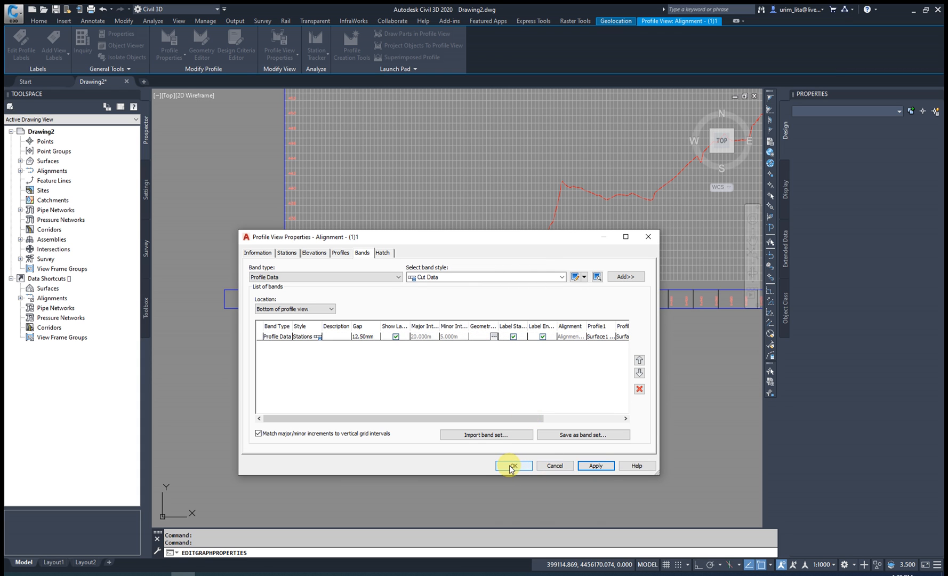
click(511, 466)
Step: Examine the station label placement and the tick spacing along the Profile Data band below the profile view
middle_drag(308, 307, 347, 319)
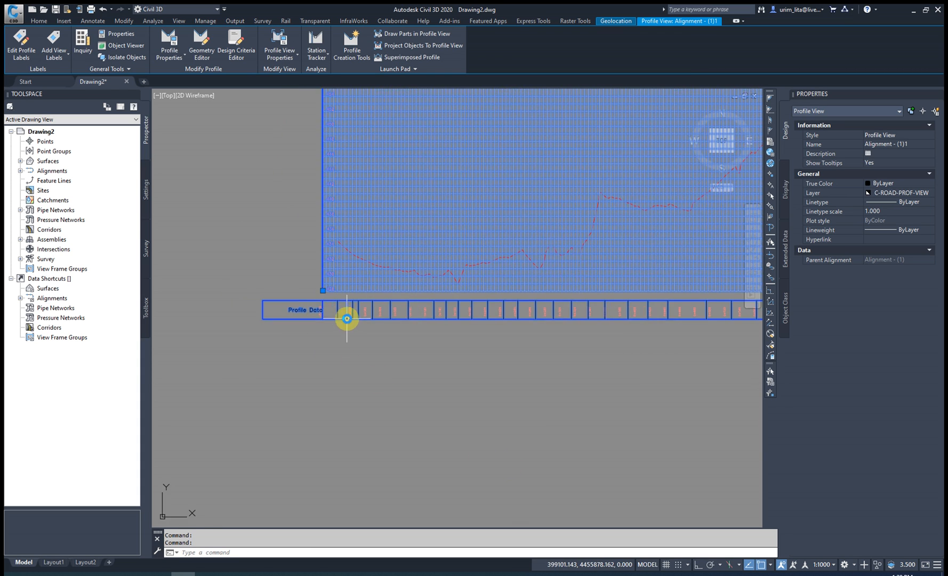
scroll(352, 323, up, 8)
scroll(587, 355, down, 6)
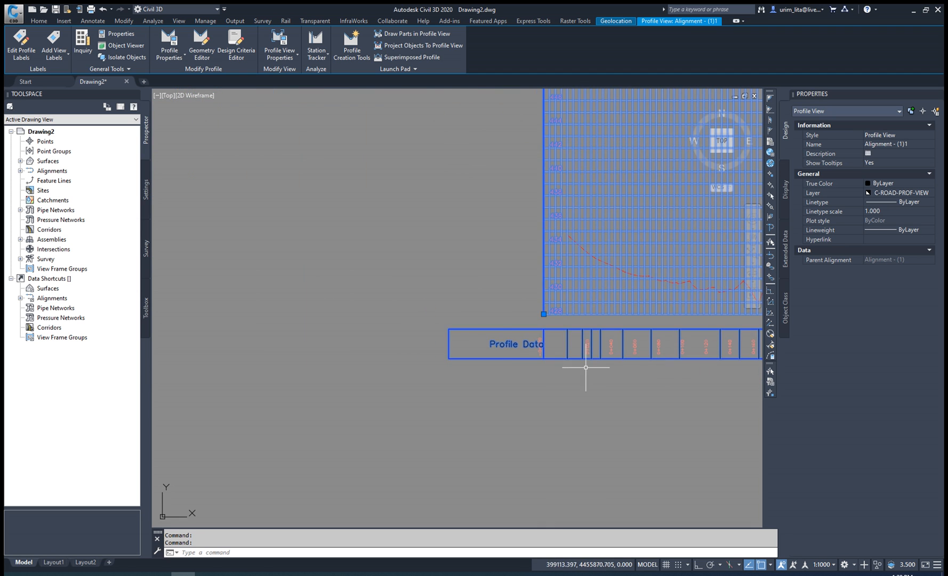
scroll(496, 355, up, 4)
middle_drag(532, 370, 361, 339)
scroll(361, 339, down, 6)
middle_drag(668, 347, 378, 345)
middle_drag(662, 347, 464, 346)
scroll(504, 329, up, 4)
middle_drag(667, 333, 500, 336)
scroll(598, 326, down, 2)
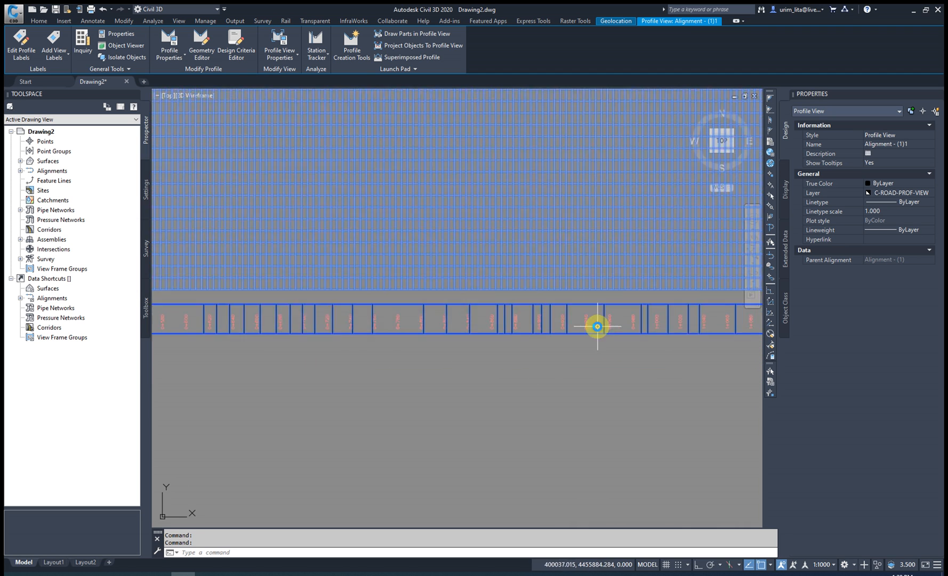
scroll(597, 326, down, 2)
Step: Turn off the visibility of ticks at station equations and at horizontal geometry points in the Stations band style
click(277, 41)
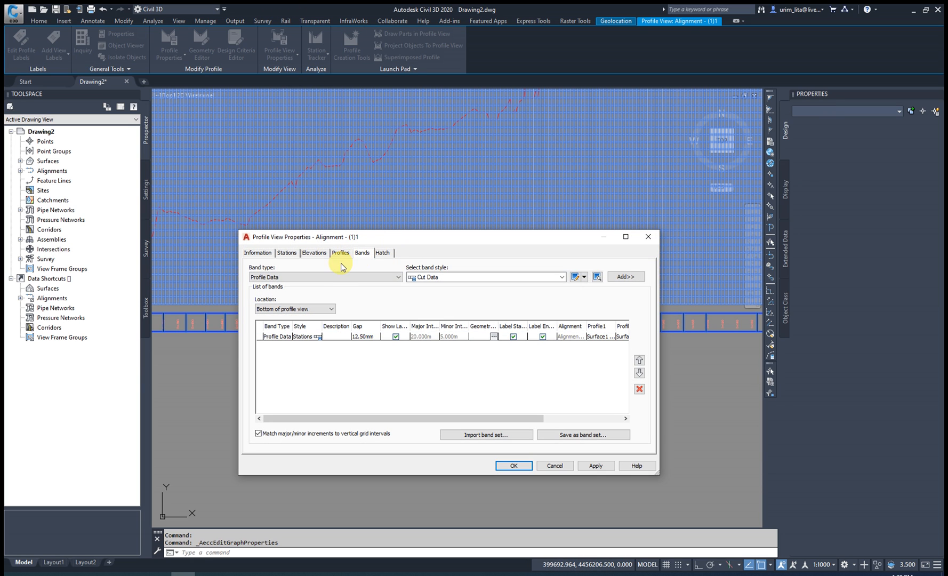
click(318, 336)
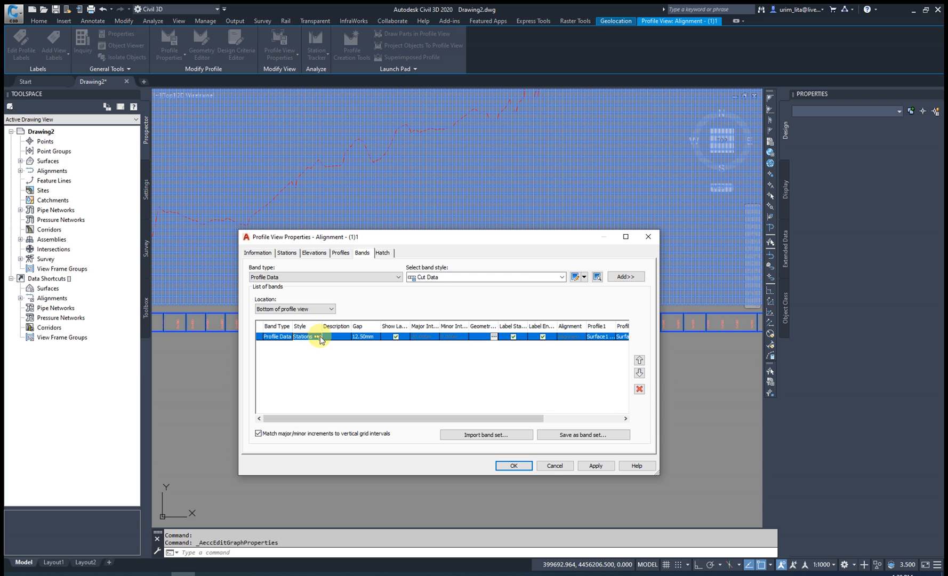
click(506, 286)
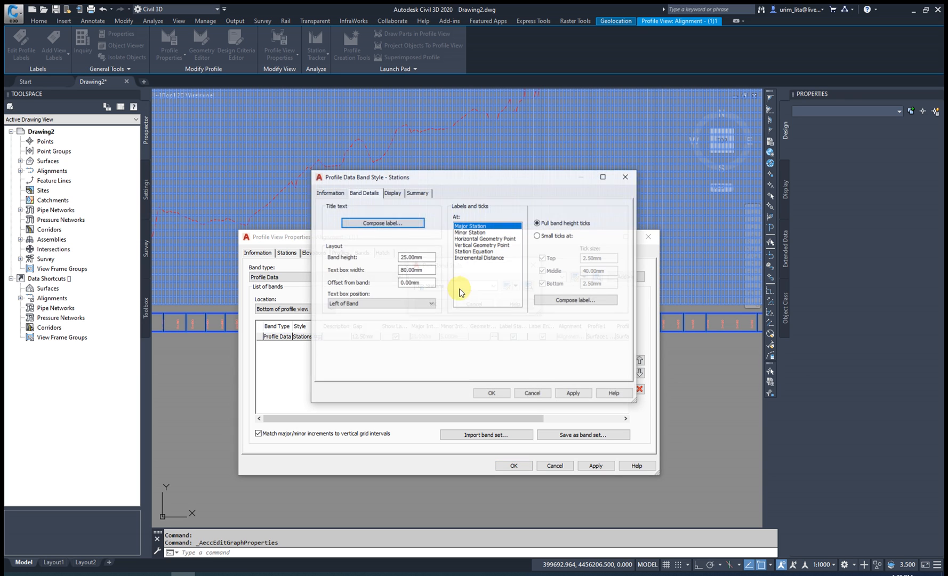
click(392, 193)
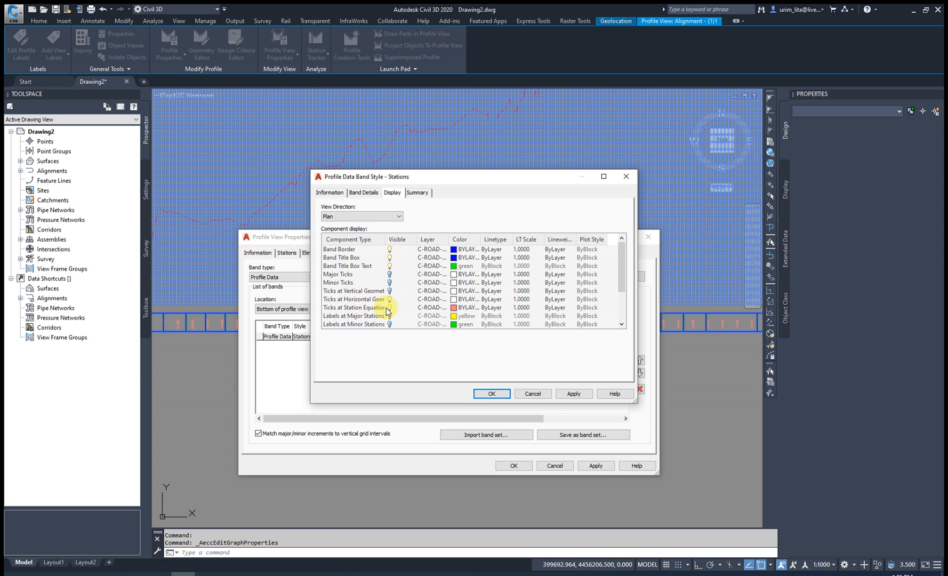
drag(384, 237, 404, 236)
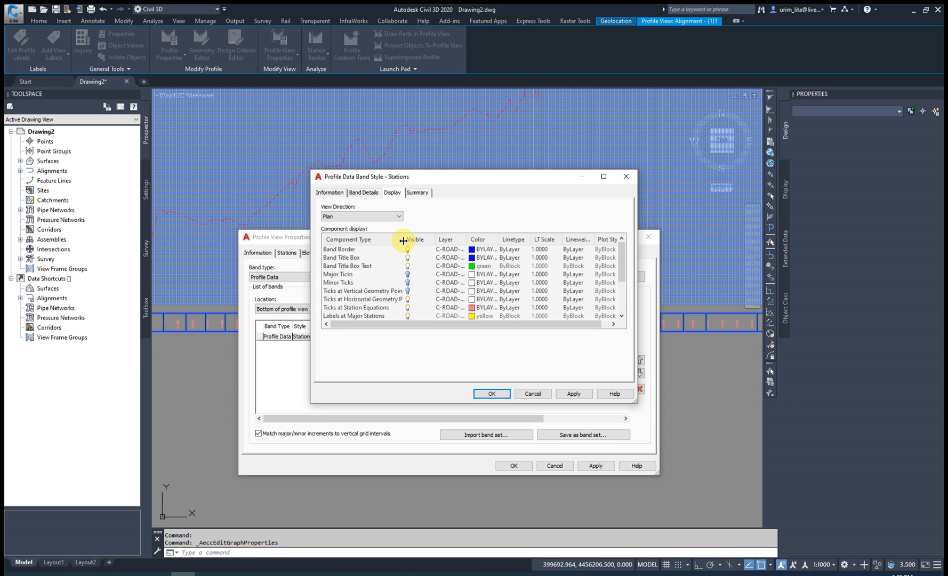
click(408, 307)
click(408, 299)
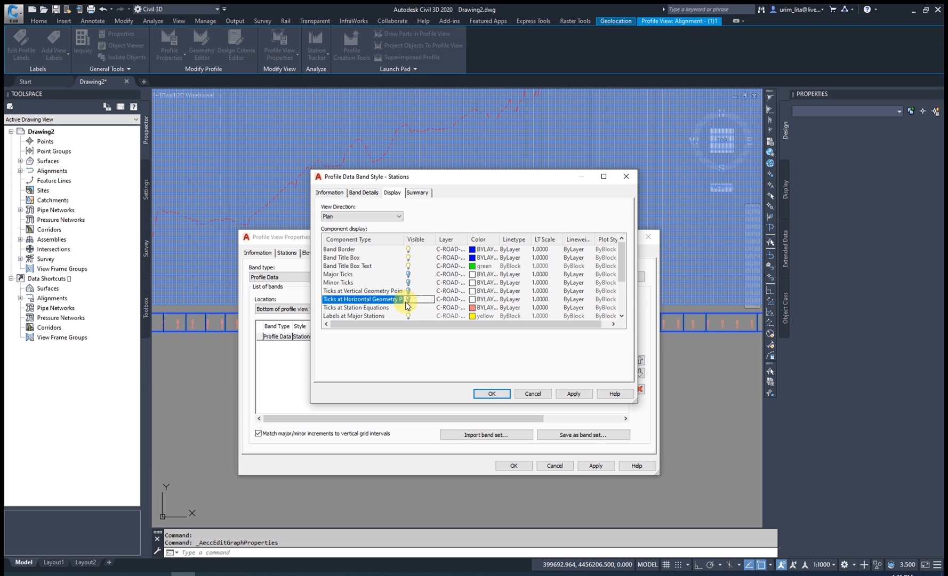
scroll(388, 283, down, 2)
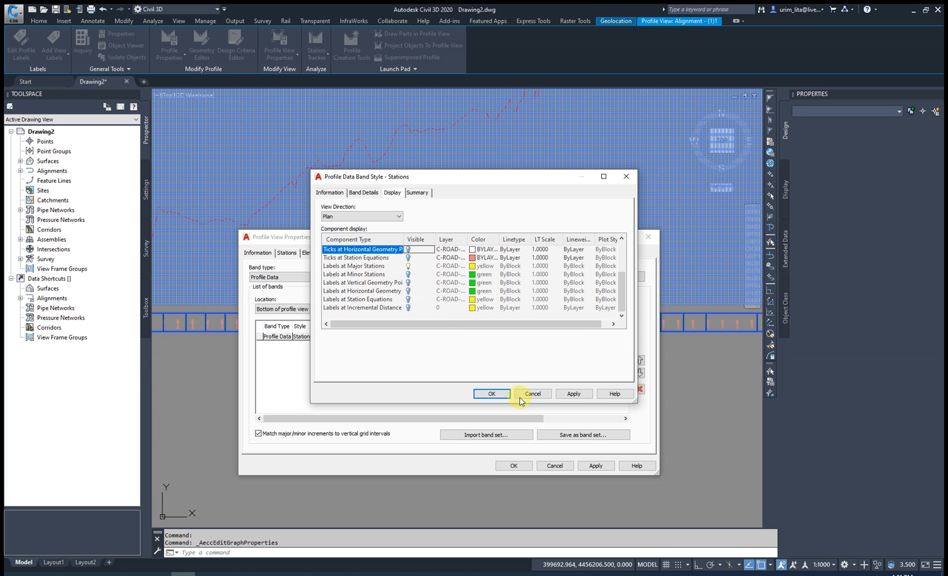
click(574, 395)
click(496, 394)
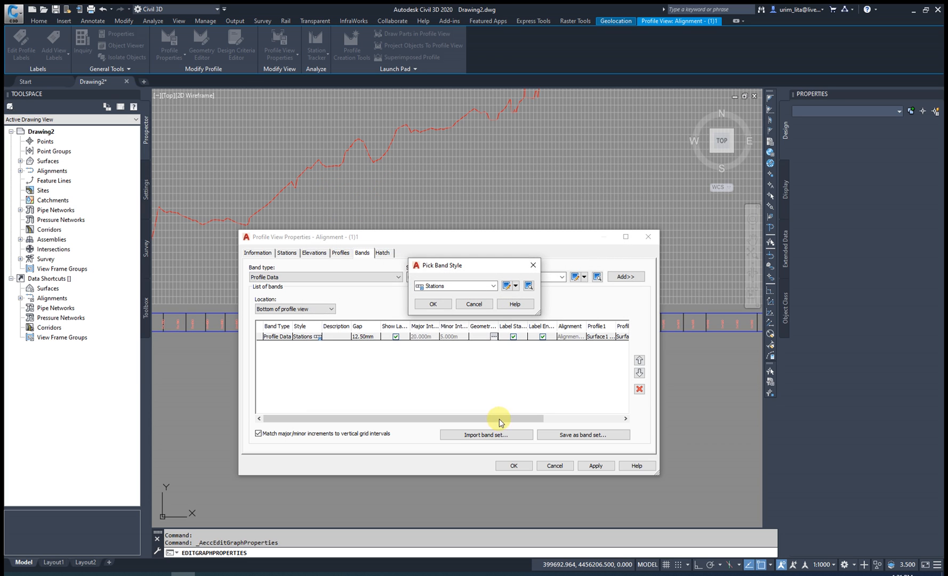
Step: Confirm the Stations style for the band, apply it and finish editing the profile view properties
click(433, 304)
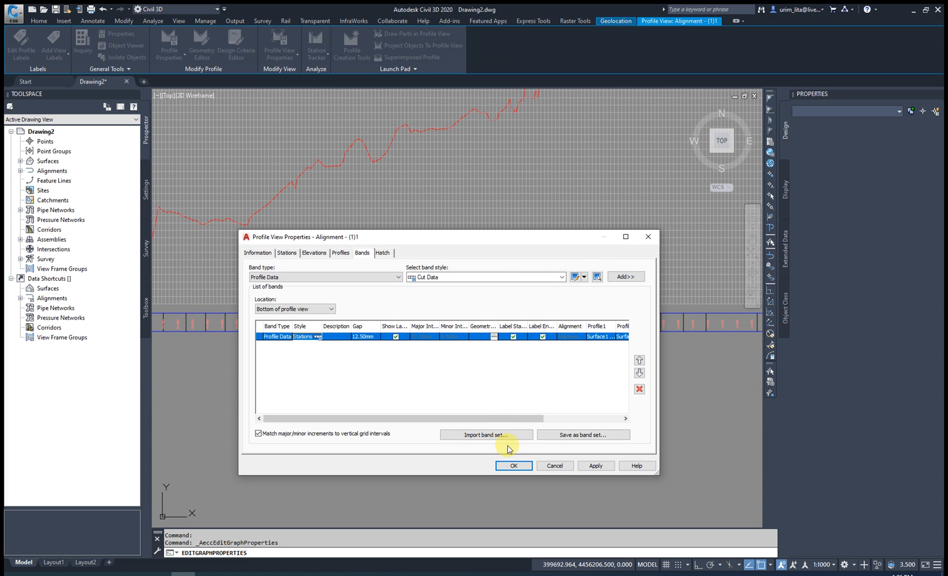
click(585, 466)
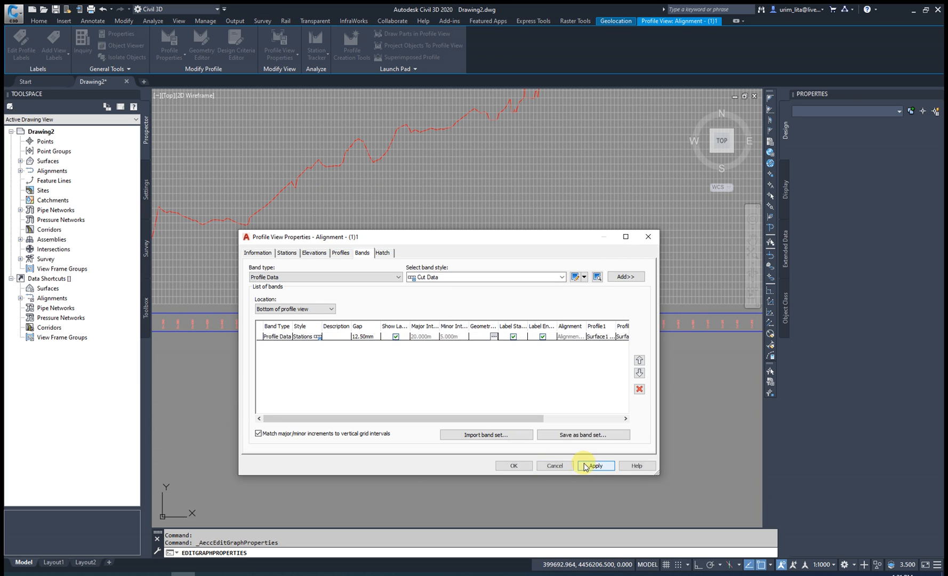
click(506, 465)
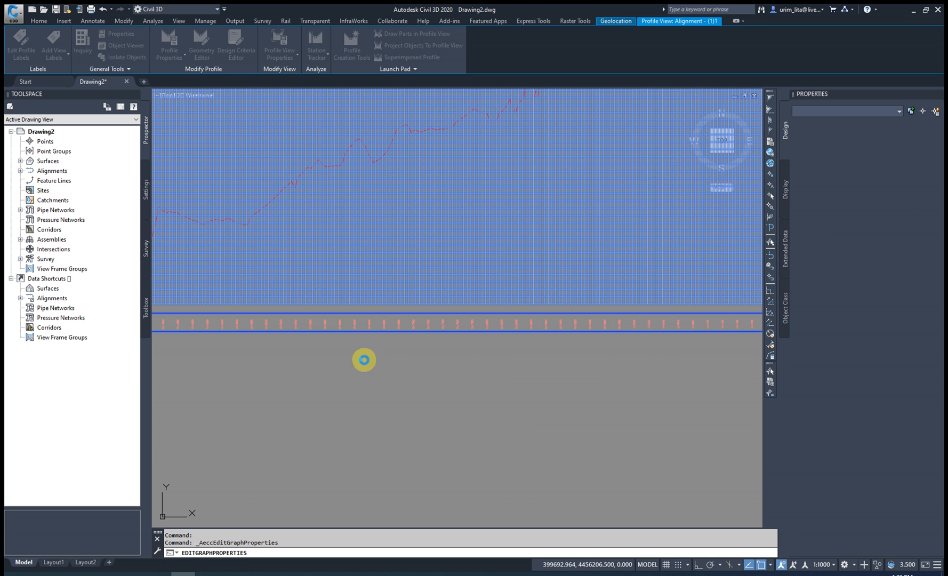
scroll(512, 319, up, 6)
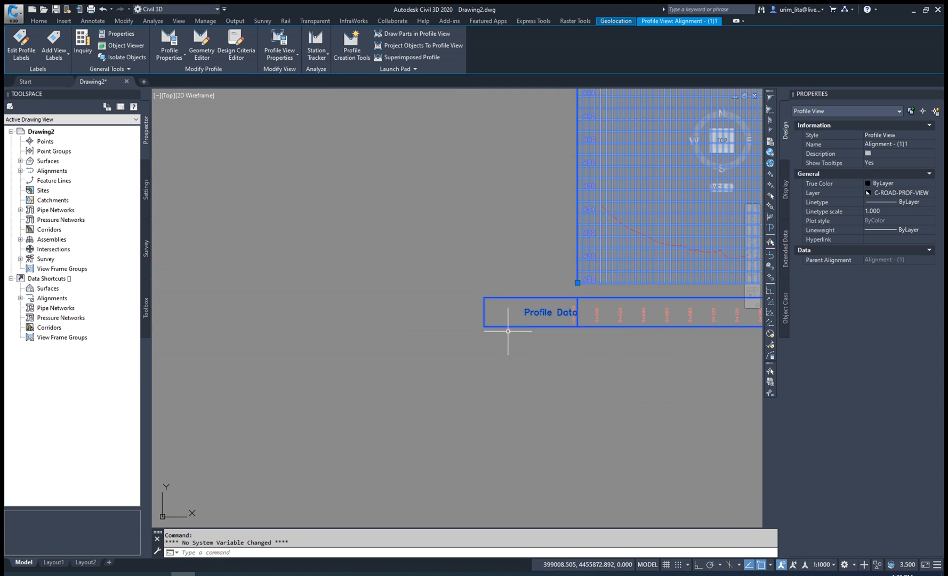
scroll(329, 315, down, 4)
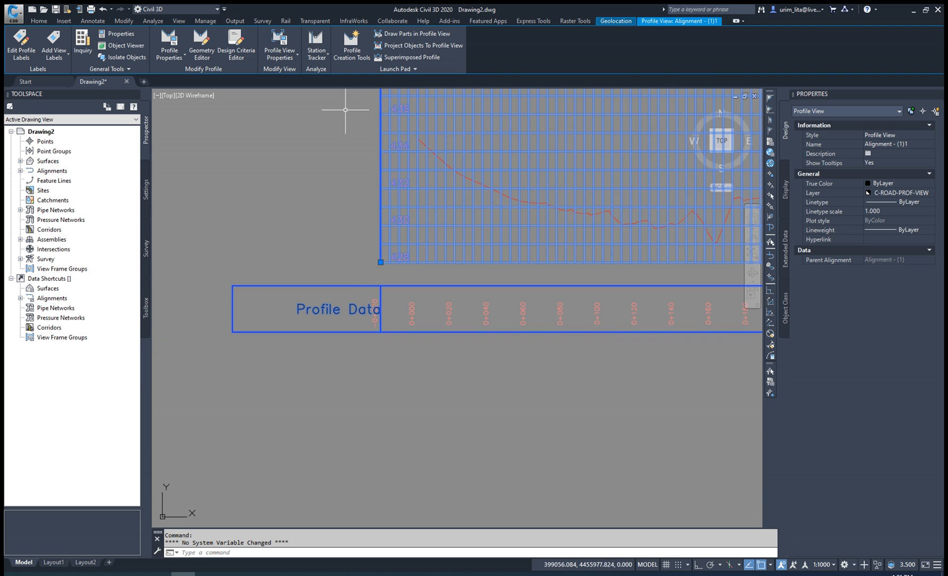
Step: Reopen the profile view's properties and review the band styles offered for the Profile Data and Horizontal Geometry band types
click(278, 40)
click(381, 194)
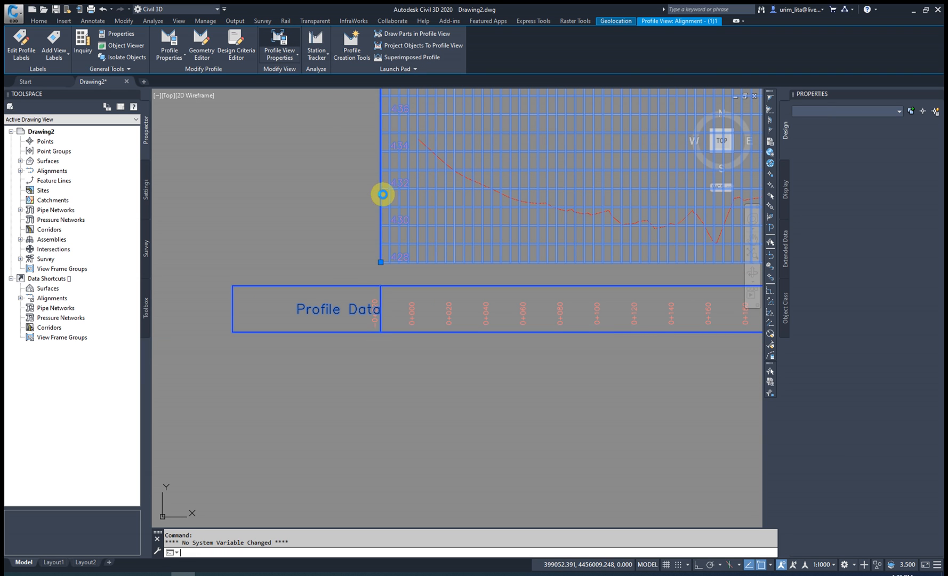
click(485, 278)
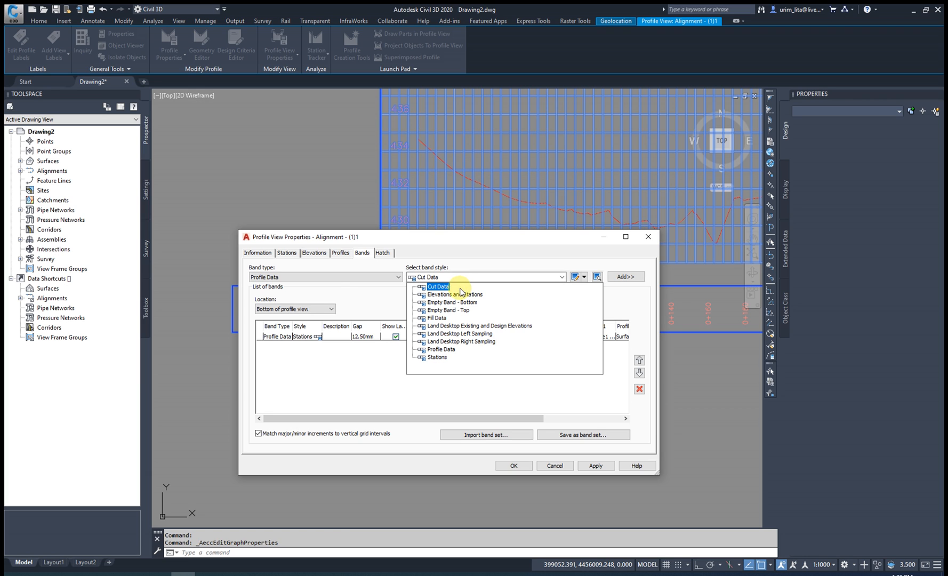
click(332, 279)
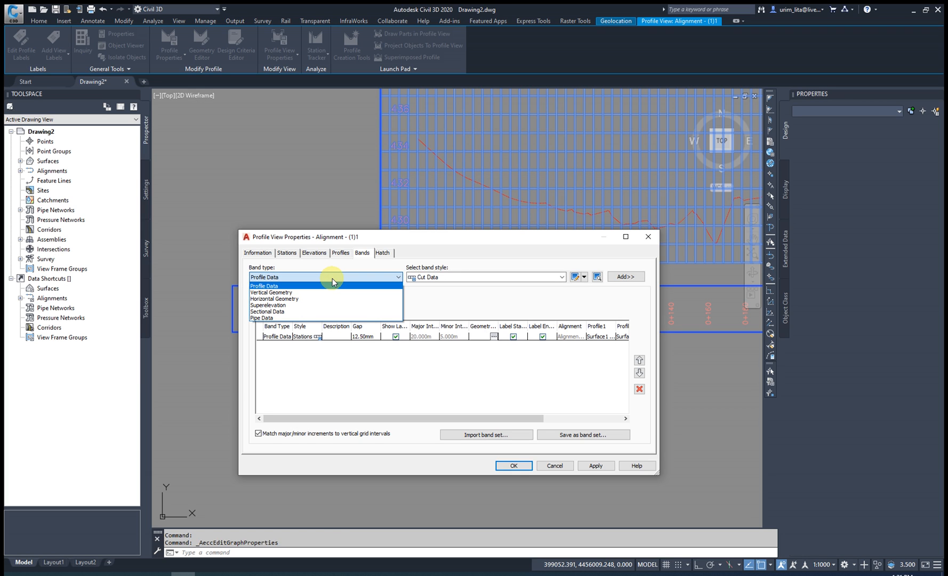
click(287, 299)
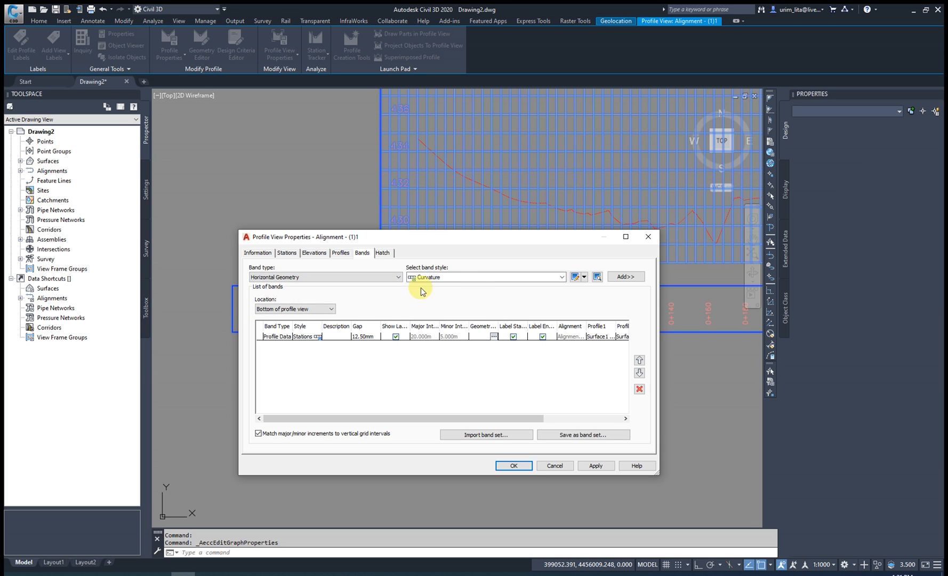
click(478, 279)
click(350, 278)
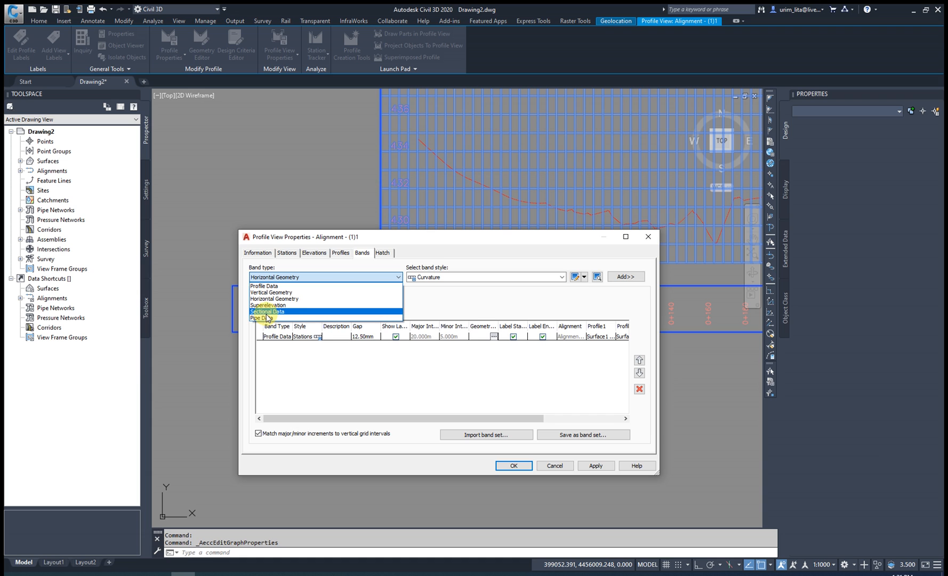
Step: Choose the Vertical Geometry band type and inspect the display components, band details and general information of its Geometry style
click(275, 293)
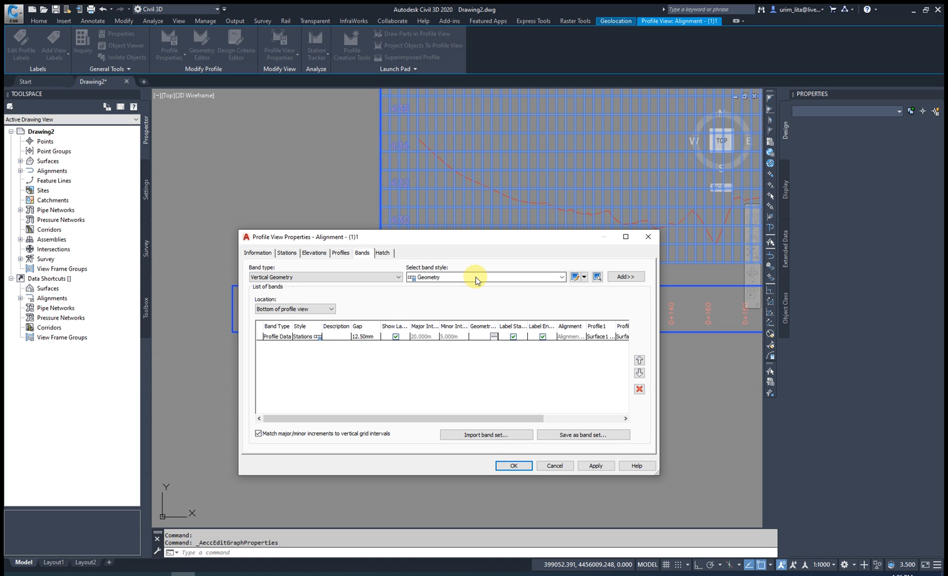
click(475, 278)
click(476, 277)
click(577, 277)
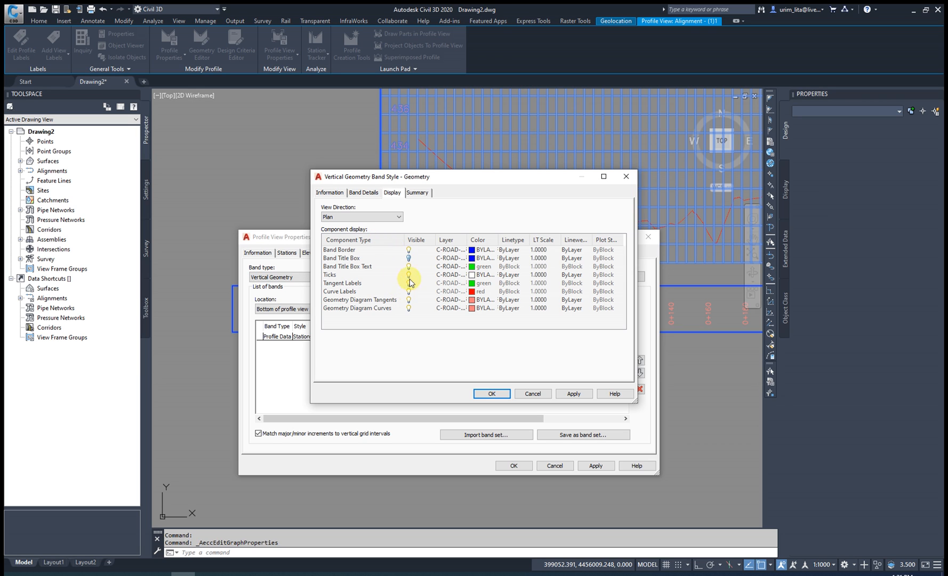
click(366, 193)
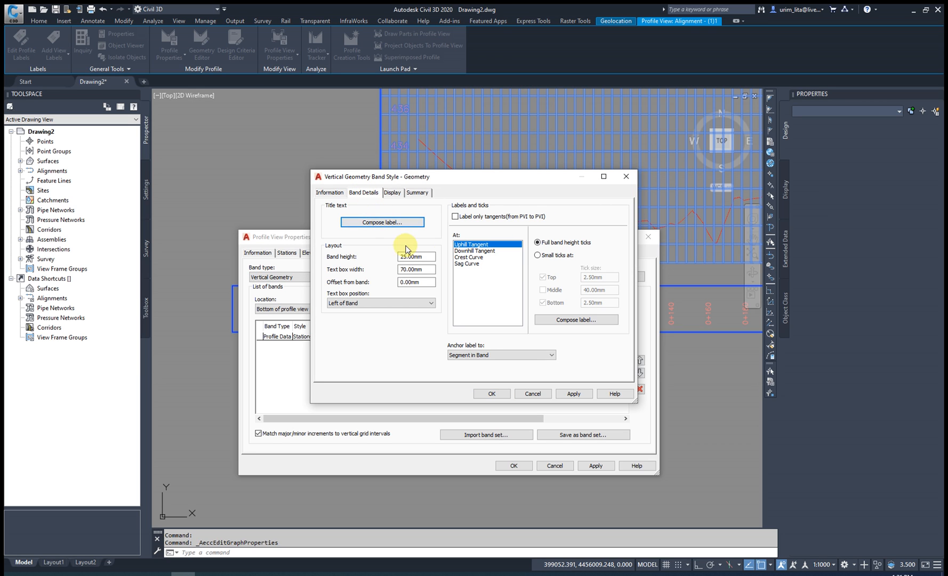
click(577, 320)
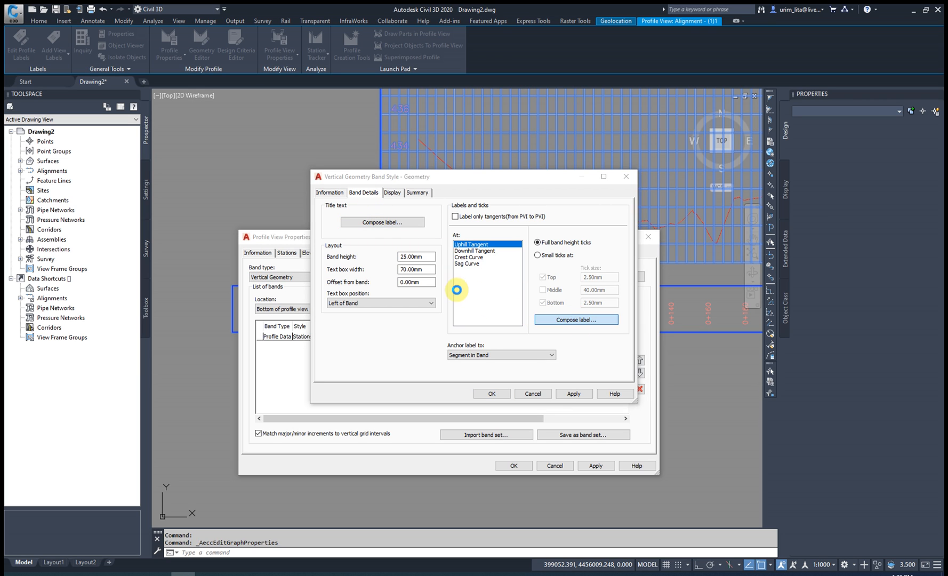
click(486, 394)
click(330, 193)
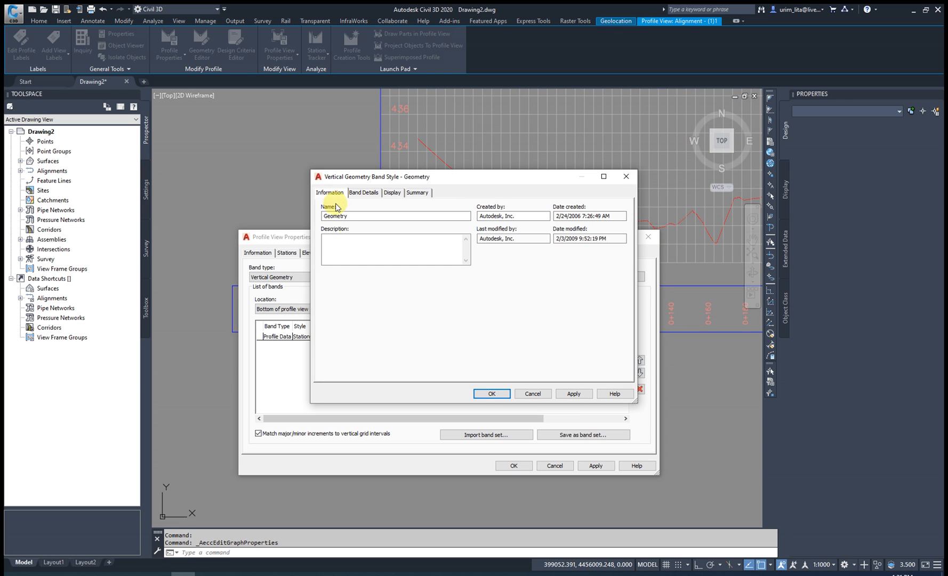
click(497, 399)
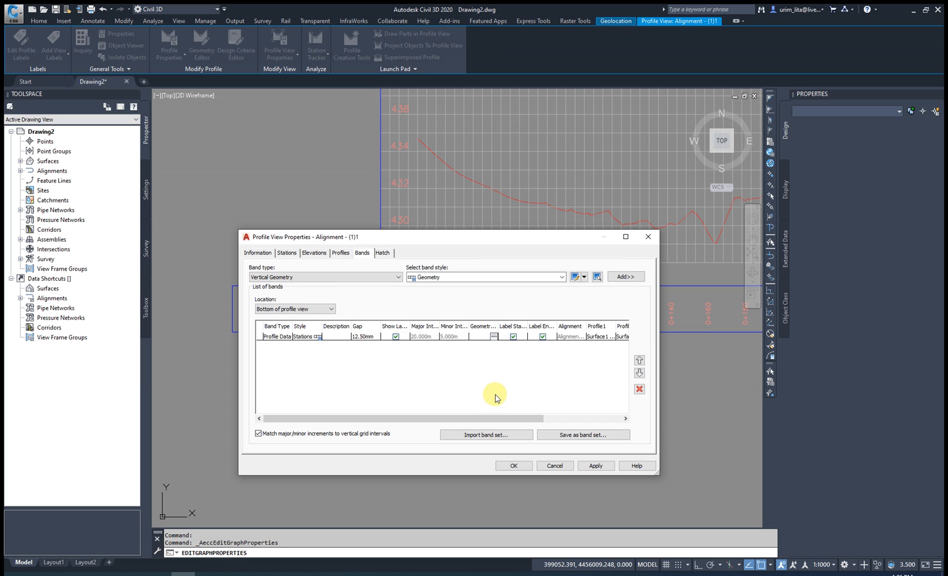
Step: Add a Vertical Geometry band with the Geometry style below the profile view and apply it
click(621, 282)
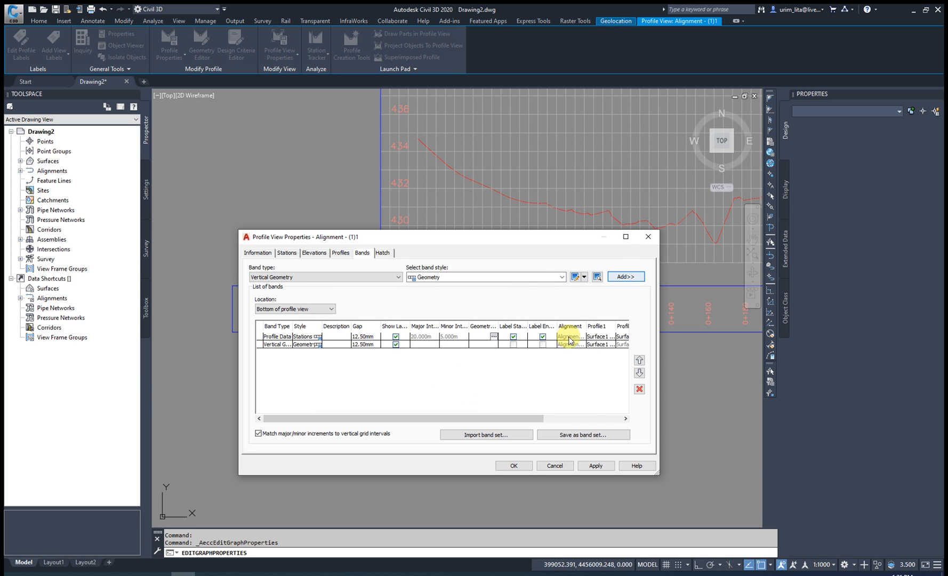
click(595, 465)
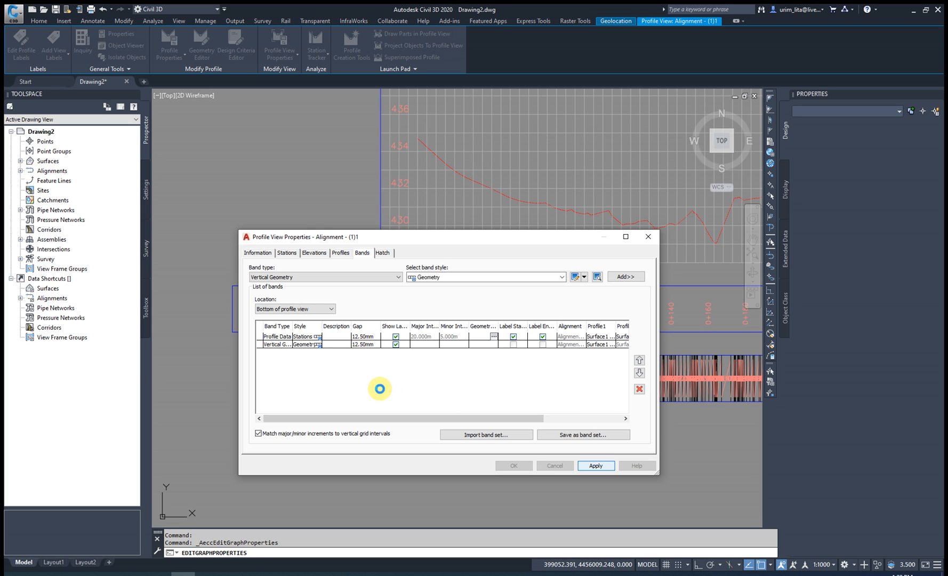
click(403, 390)
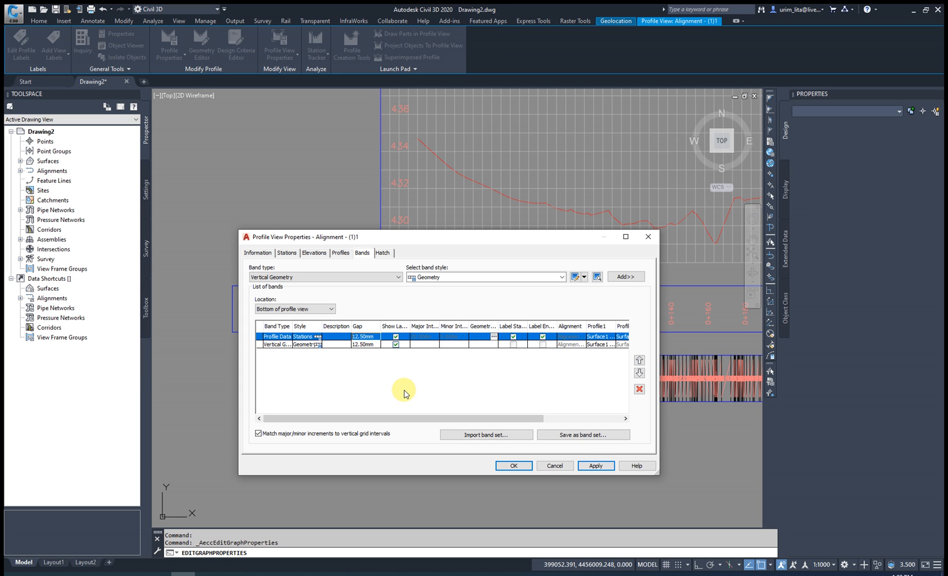
Step: Set the gap of both the Stations band and the Vertical Geometry band to 0 mm and apply the change
click(364, 337)
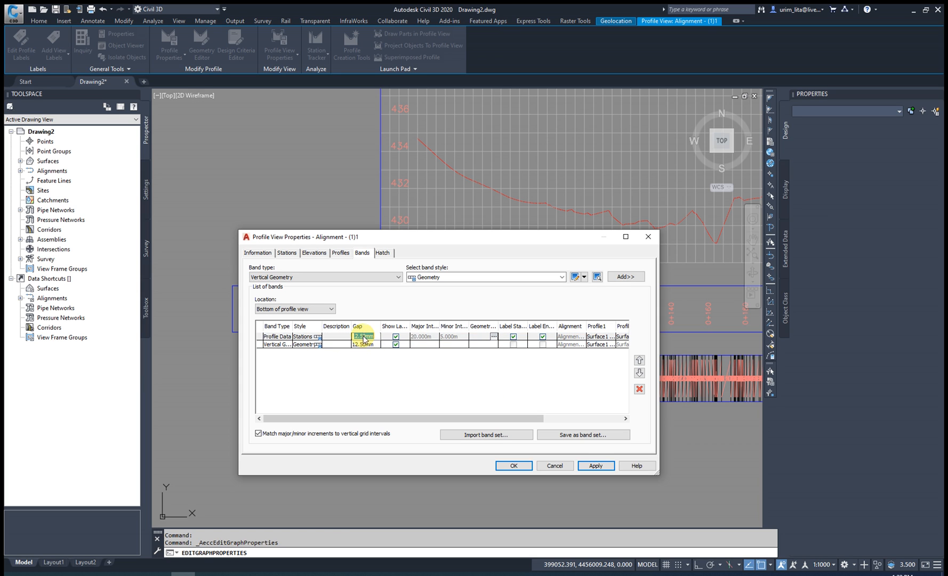
drag(376, 341, 345, 340)
key(Return)
click(367, 345)
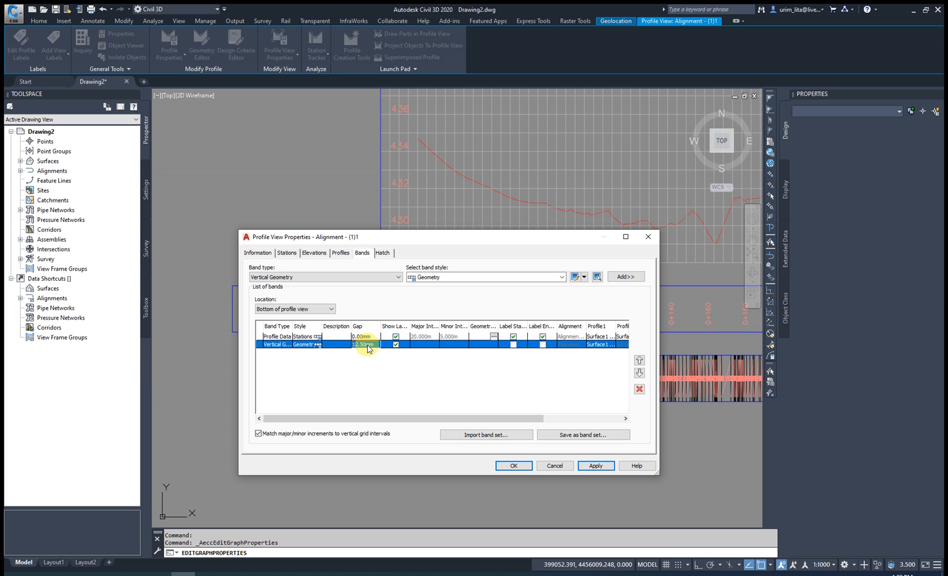
text(0)
key(Return)
click(594, 467)
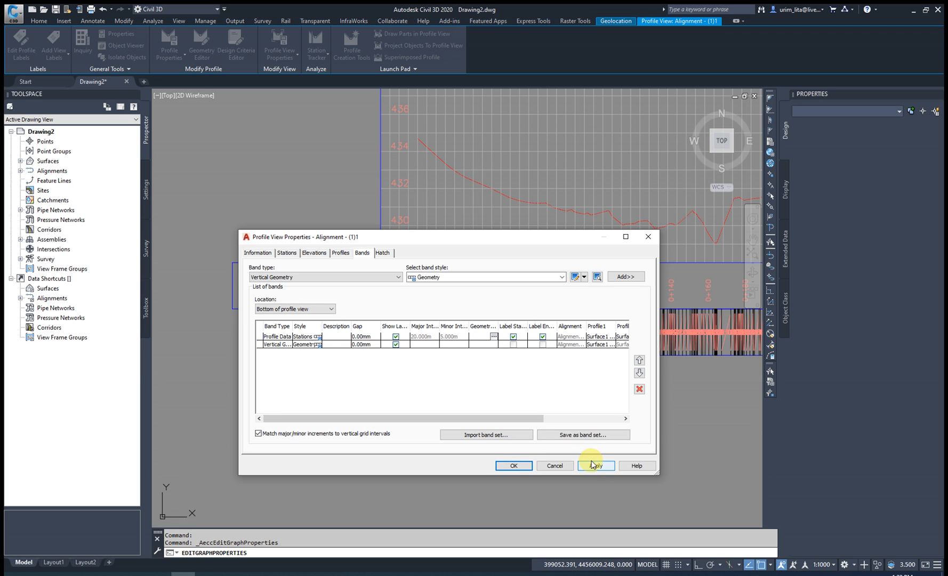
Step: Remove the Vertical Geometry band from the list and choose the Profile Data band type with the Profile Data style
click(360, 344)
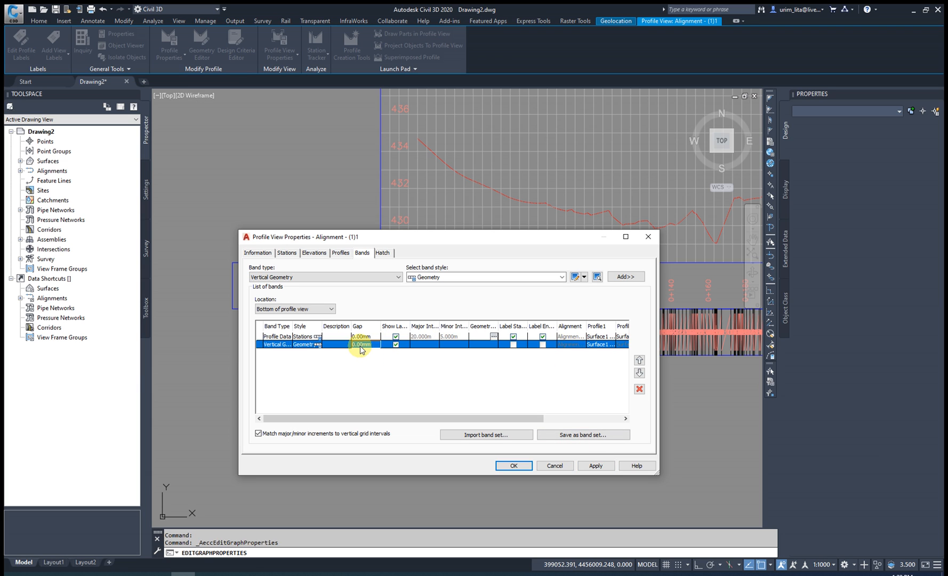
click(639, 389)
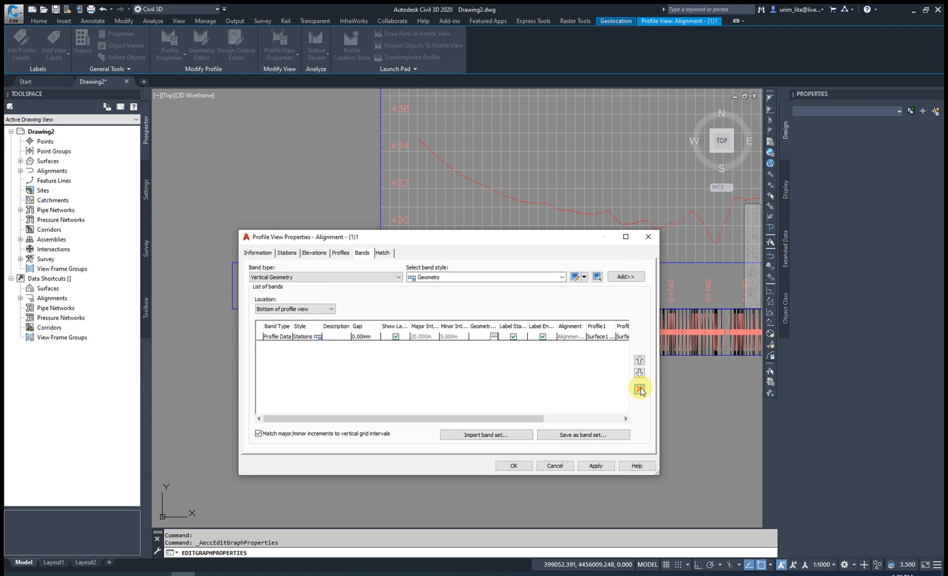
click(399, 277)
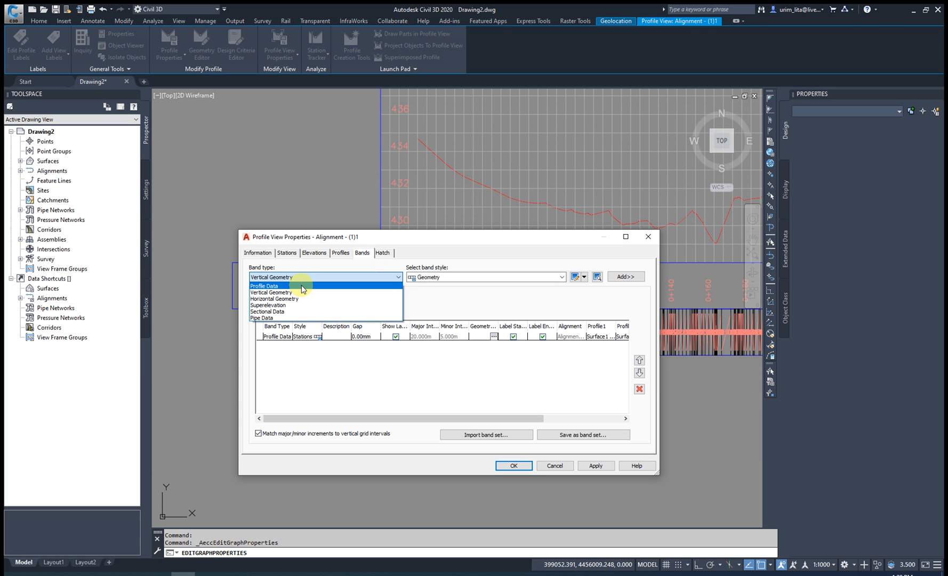
click(301, 287)
click(473, 282)
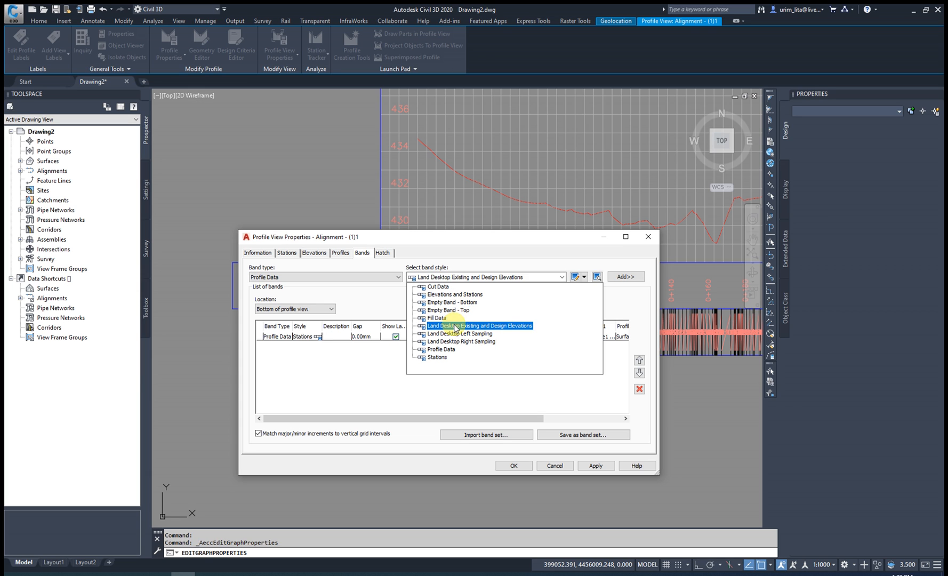
click(446, 349)
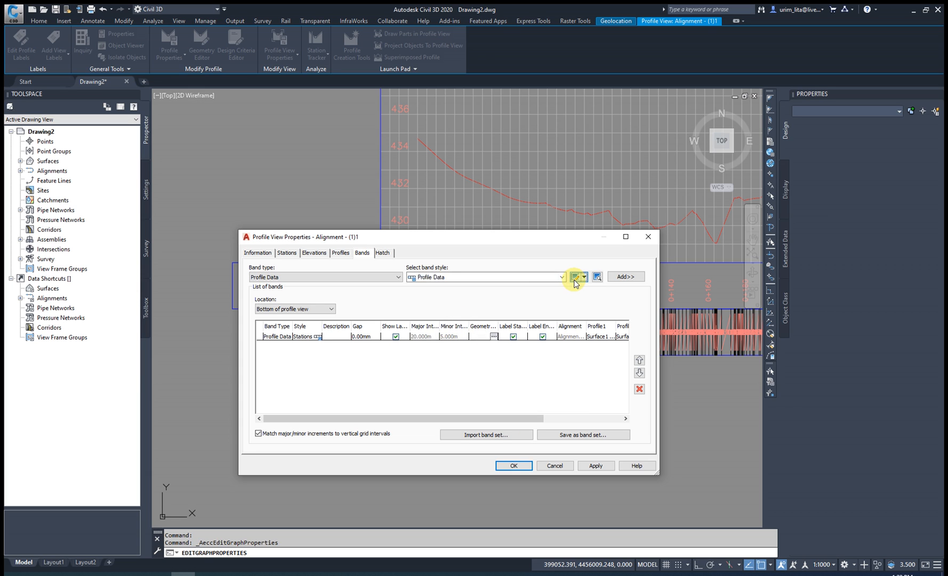
Step: Turn on the visibility of the band title box and the band title box text in the Profile Data band style
click(574, 280)
click(359, 195)
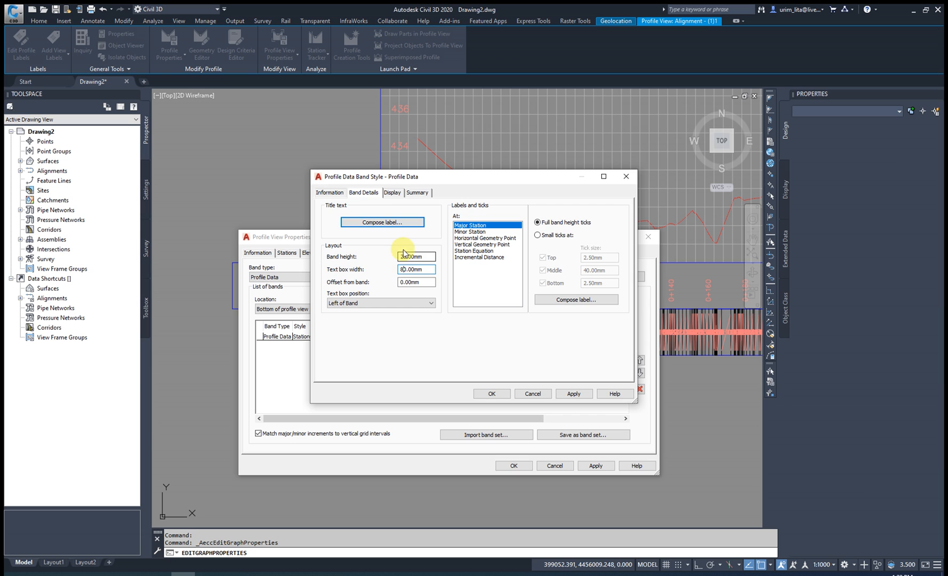
click(394, 192)
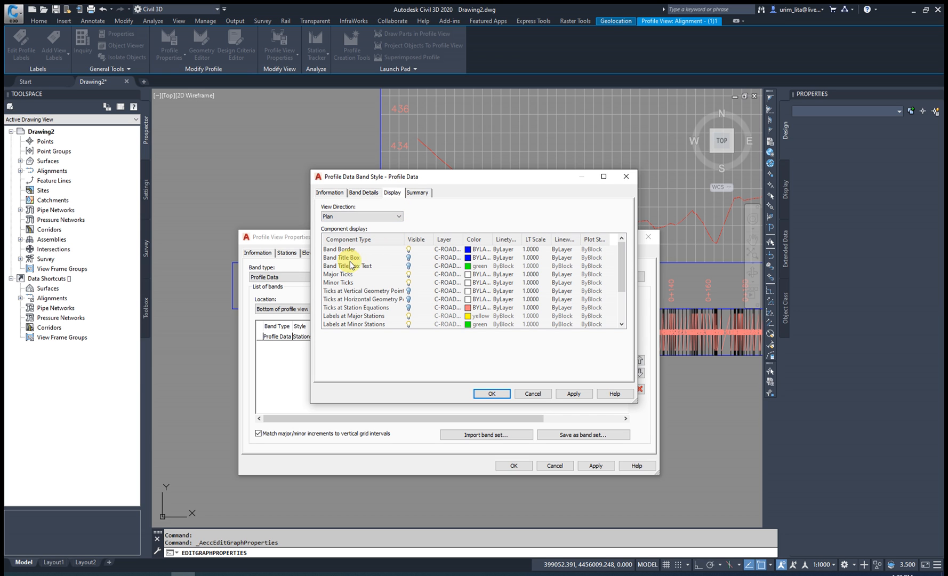
click(410, 258)
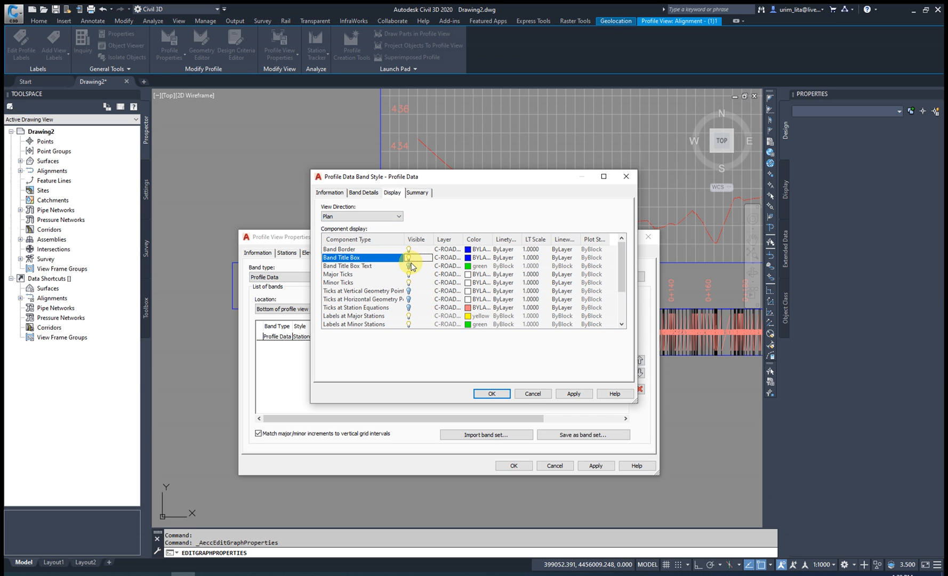
click(408, 266)
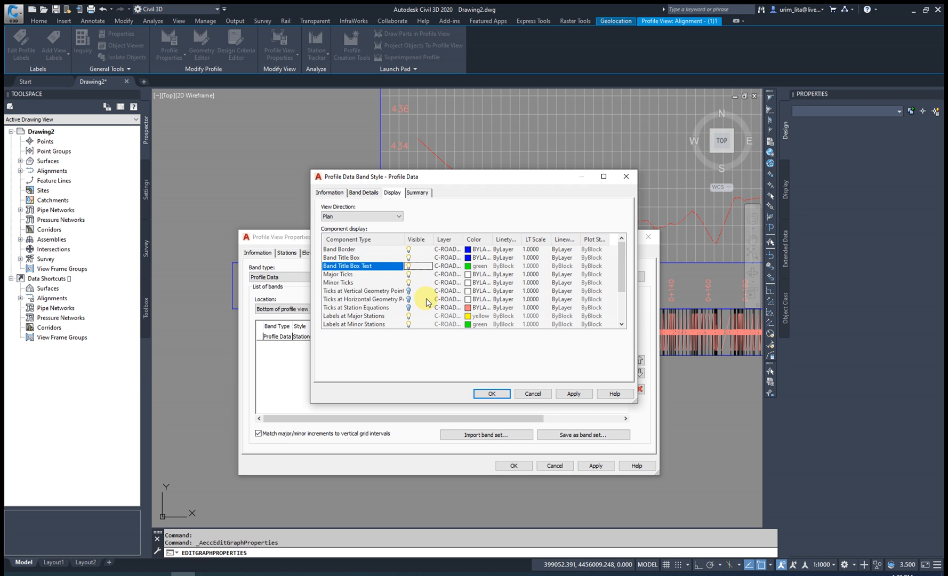
scroll(431, 309, down, 2)
click(498, 398)
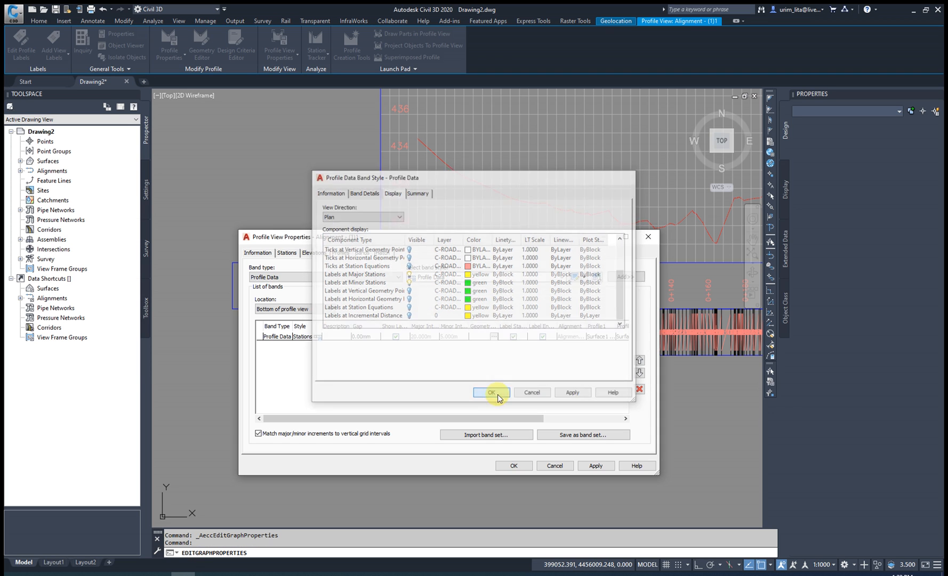
Step: Add the Profile Data band to the bottom of the profile view, apply it and finish editing the properties
click(626, 276)
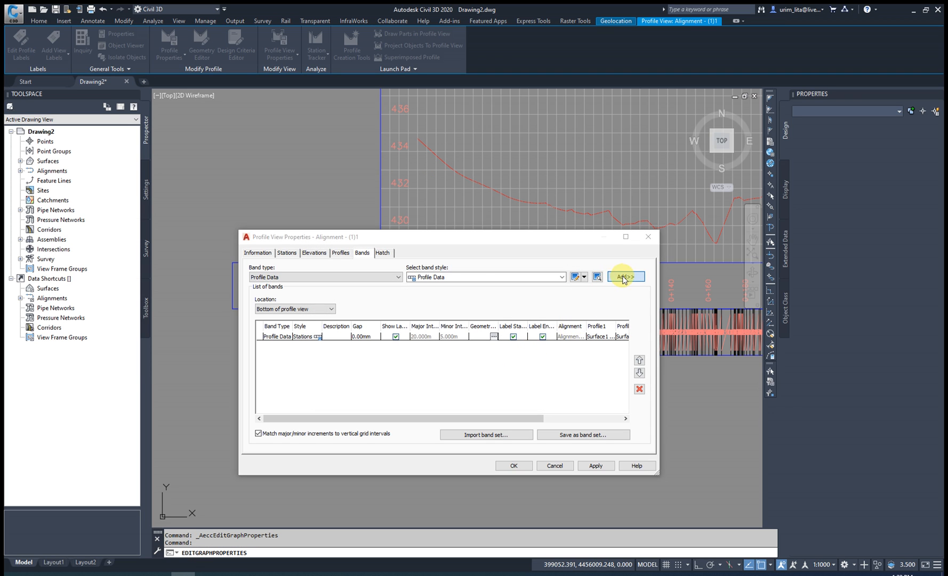
click(432, 408)
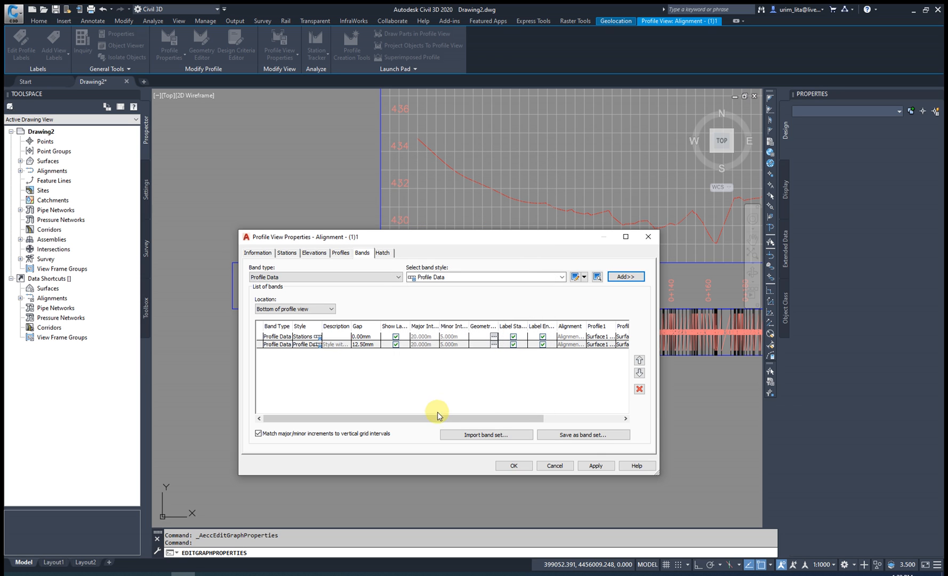
click(594, 464)
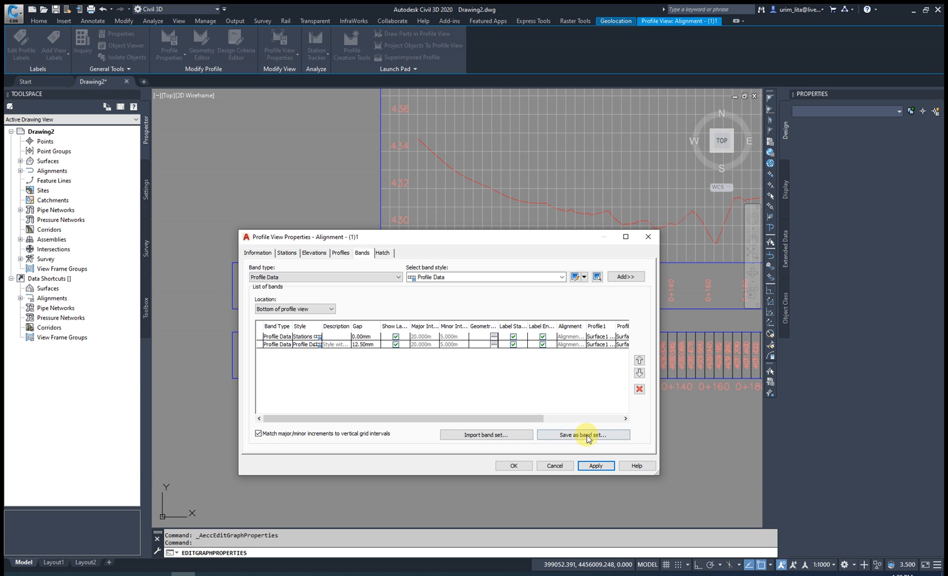
click(515, 465)
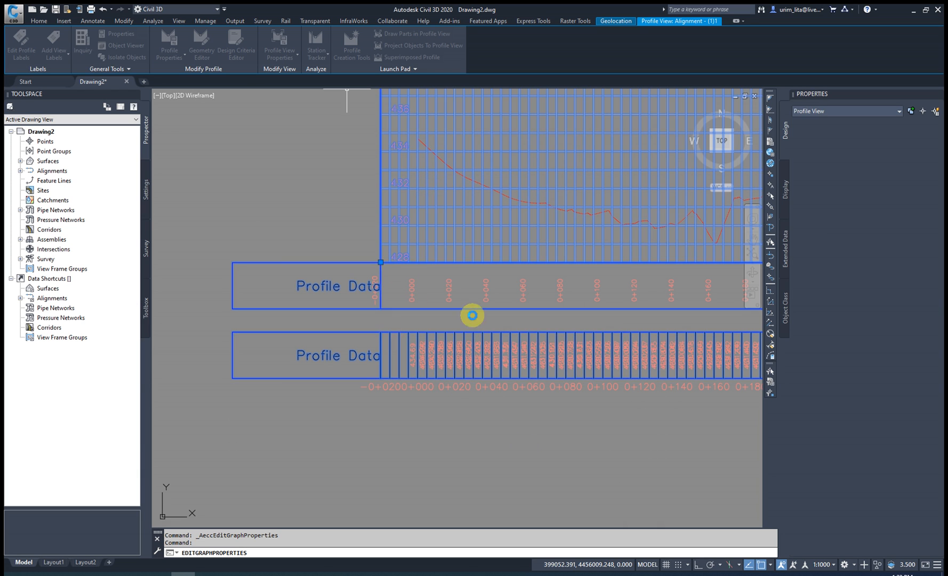
Step: Examine the elevation labels, station labels and tick spacing along the two data bands below the profile view
click(453, 214)
scroll(423, 360, up, 4)
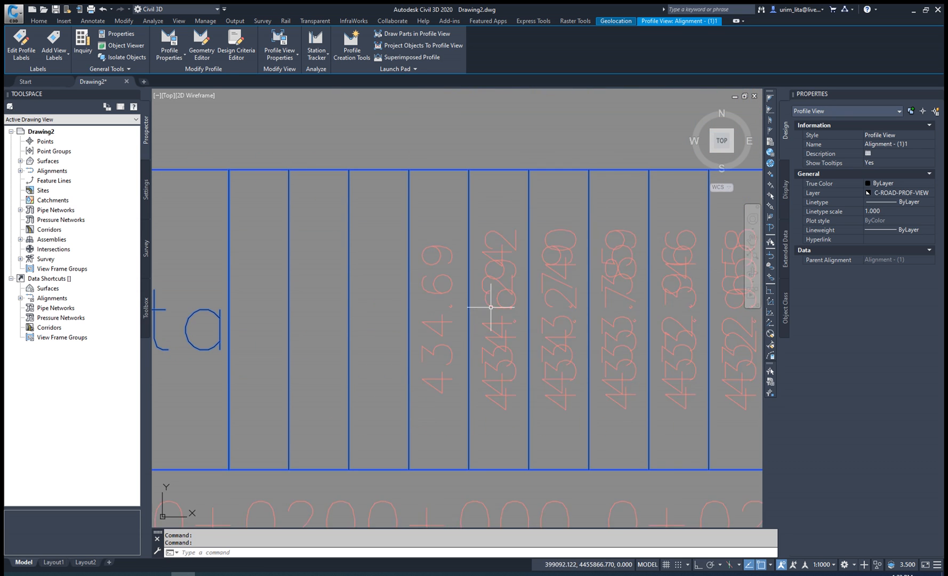
scroll(428, 344, down, 4)
middle_drag(582, 417, 360, 400)
middle_drag(606, 396, 358, 392)
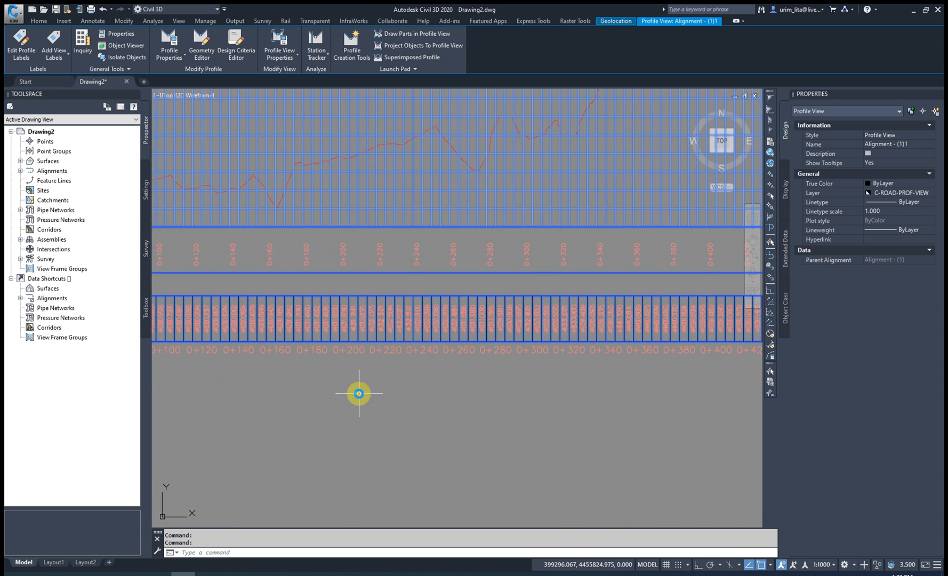
mouse_move(660, 378)
middle_down()
mouse_move(394, 379)
mouse_move(451, 360)
middle_up()
scroll(491, 360, down, 4)
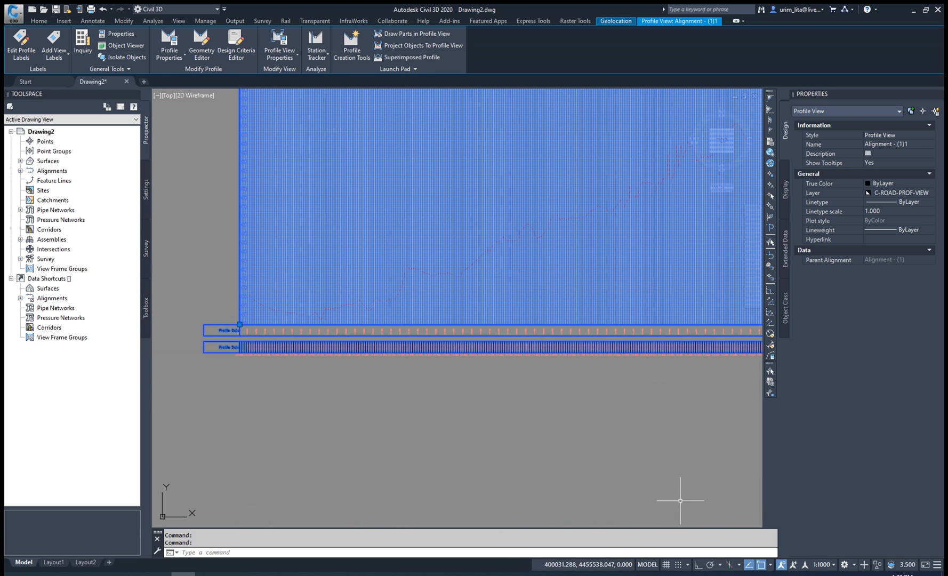